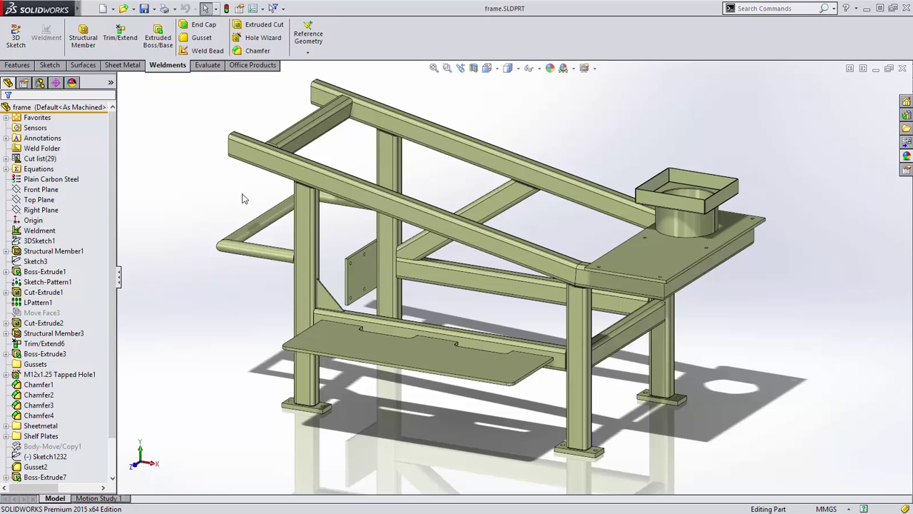
Step: Edit Structural Member1 and review its Group2, Group3 and Group4 rectangular tube profiles
right_click(71, 251)
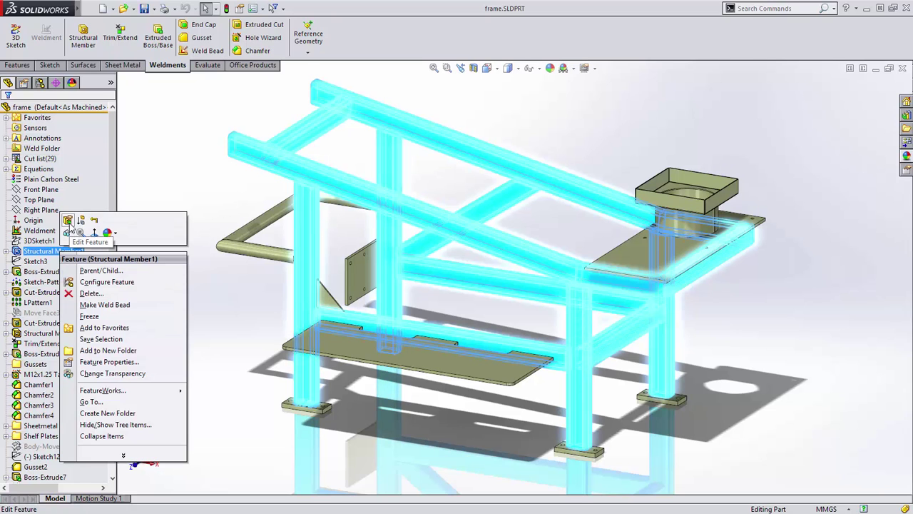
click(70, 224)
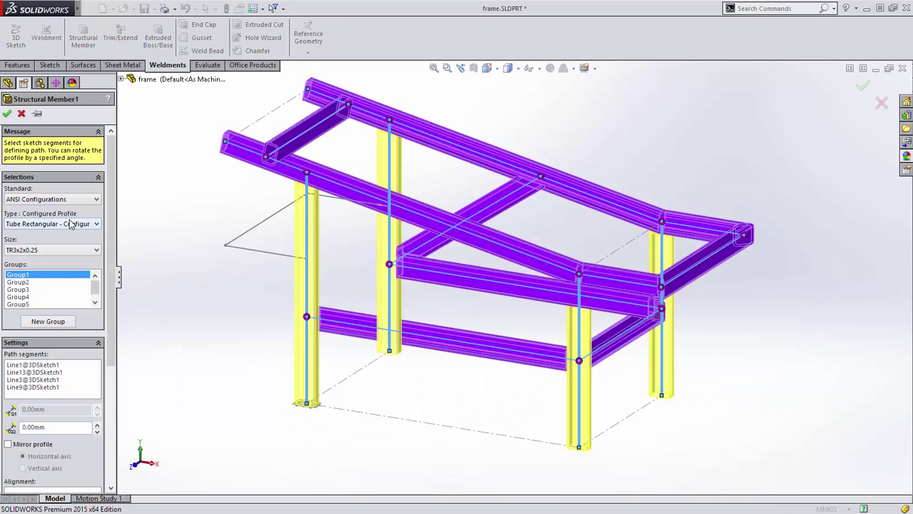
click(34, 282)
click(34, 289)
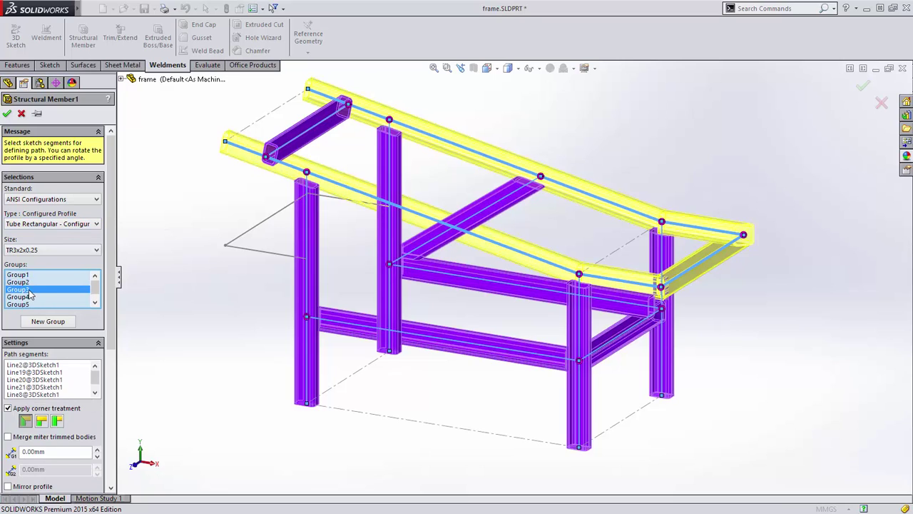
click(29, 298)
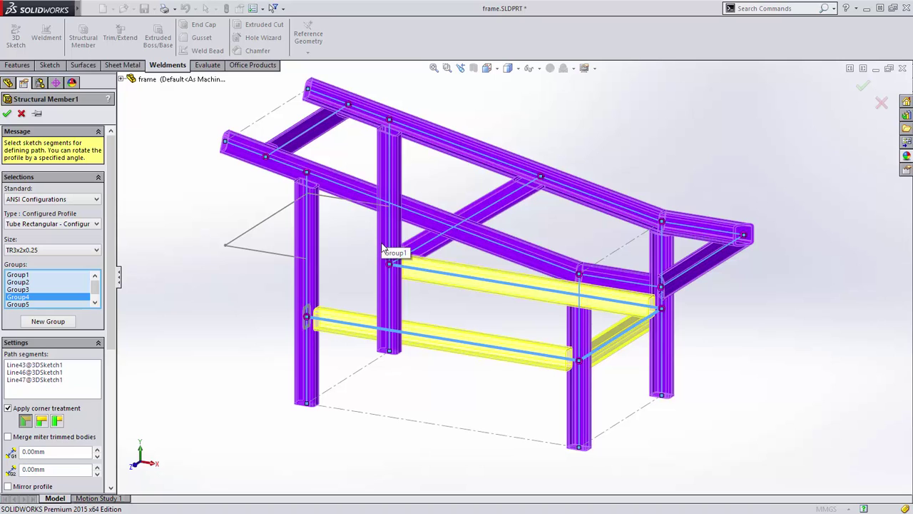
click(389, 266)
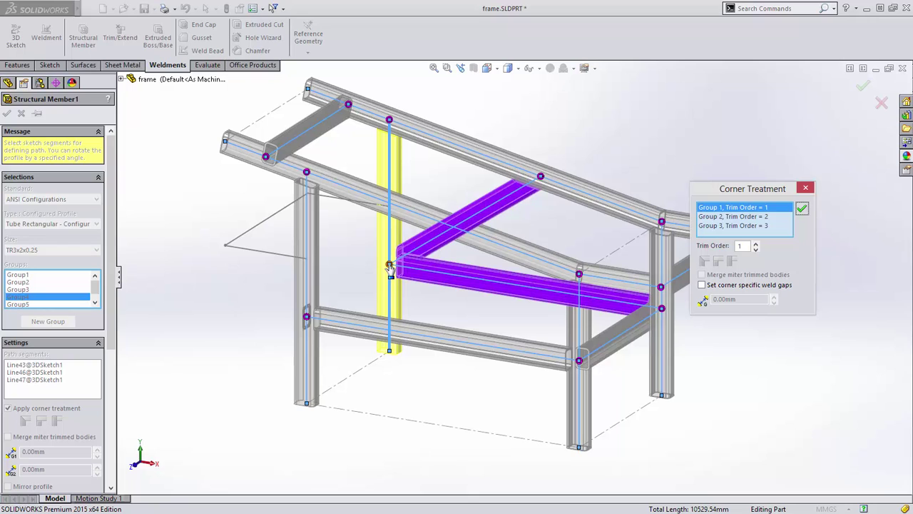
Step: Set Group 3's corner trim order to 2, then cancel the Structural Member1 edit
click(727, 217)
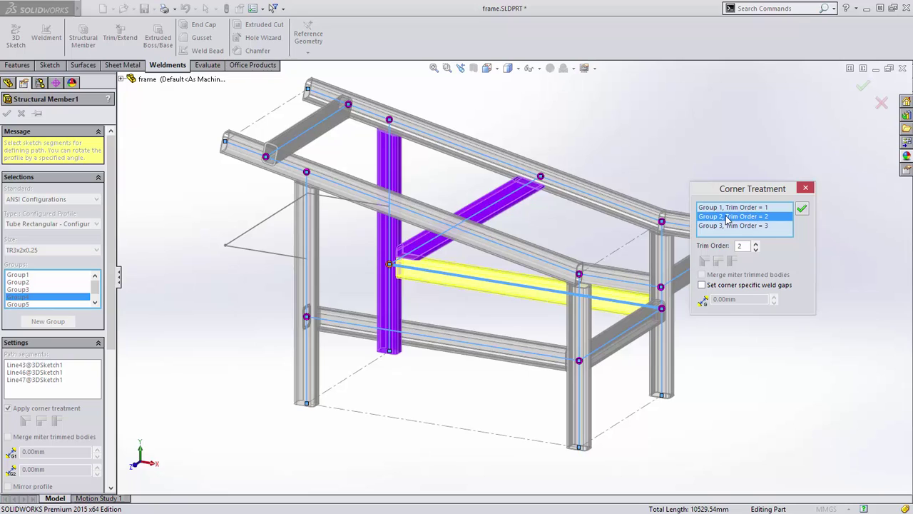
click(737, 226)
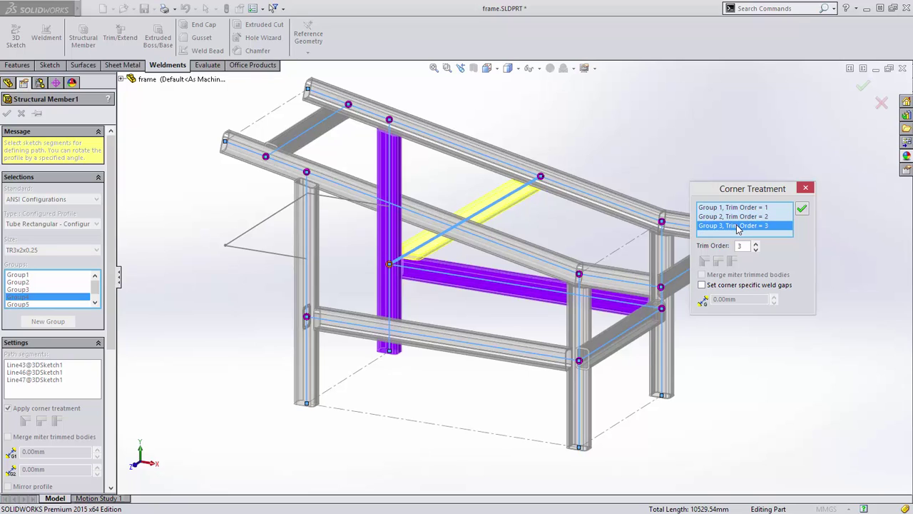
click(756, 248)
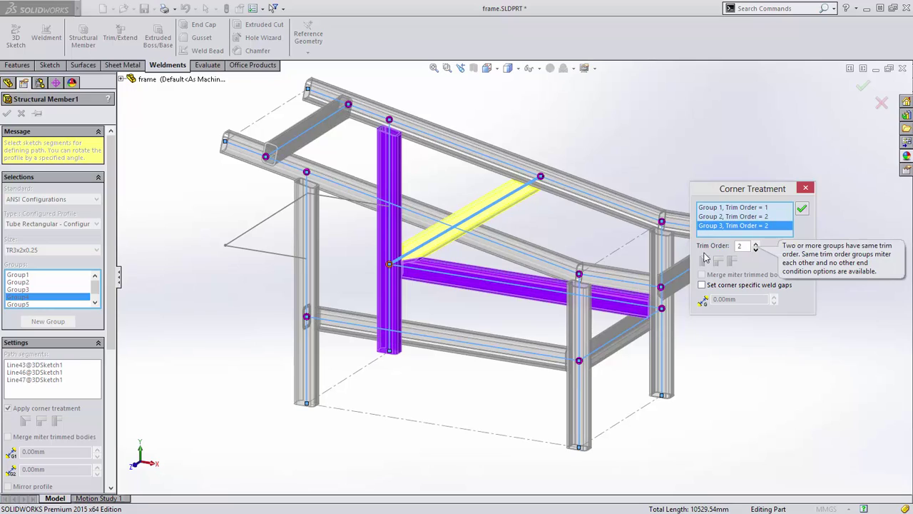
mouse_move(461, 258)
middle_down()
mouse_move(450, 247)
mouse_move(418, 285)
mouse_move(461, 244)
mouse_move(472, 258)
middle_up()
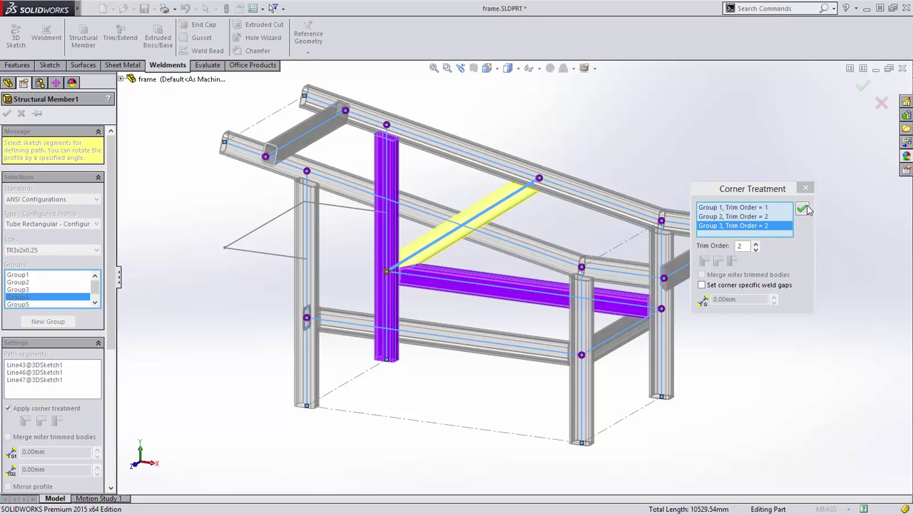
click(807, 190)
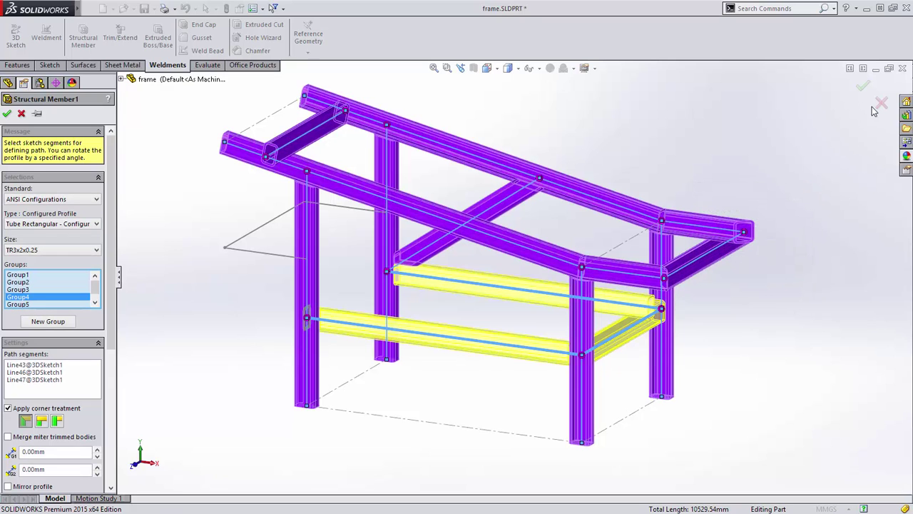
click(882, 104)
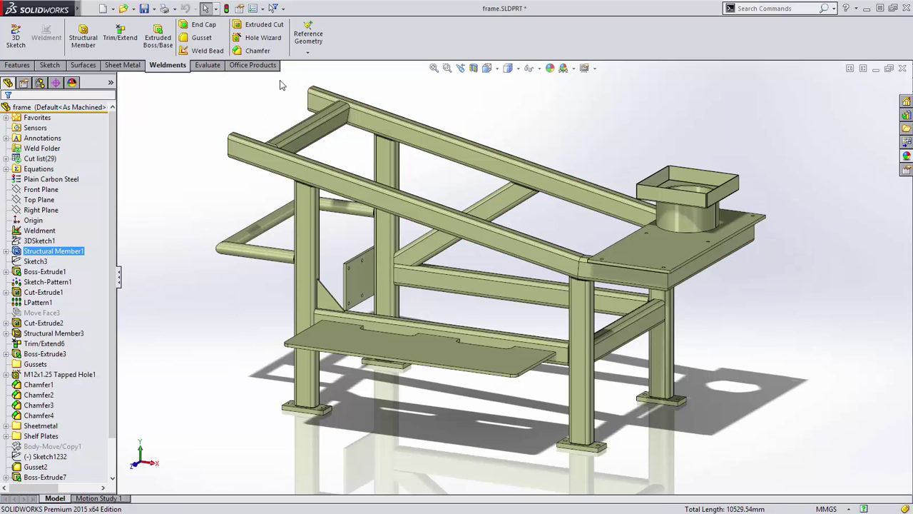
Step: Add a 100 mm × 100 mm gusset at the beam-to-slanted-member joint
click(200, 37)
middle_drag(289, 83, 483, 228)
scroll(483, 194, down, 8)
click(481, 242)
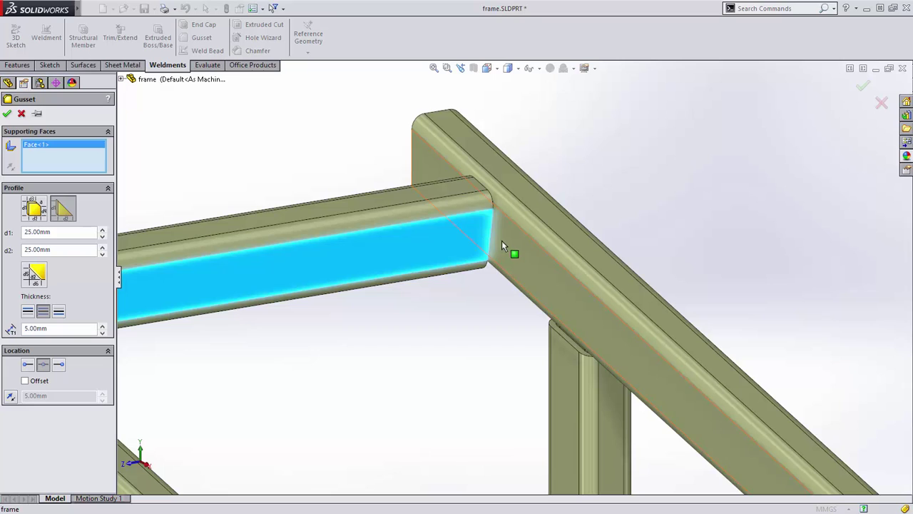
click(502, 242)
double_click(69, 233)
text(100)
key(Tab)
text(100)
key(Tab)
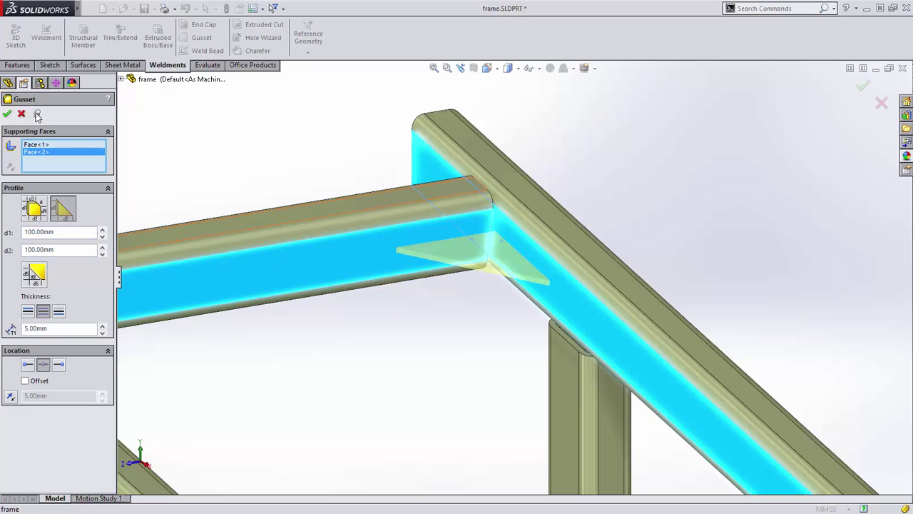
click(7, 114)
Step: Add a gusset bracing the side plate to the vertical post
middle_drag(240, 283, 488, 208)
click(485, 259)
click(539, 270)
right_click(538, 270)
click(560, 322)
Step: Add a gusset at the bent round tube corner, flipped below the tube
ctrl+middle_drag(506, 279, 543, 288)
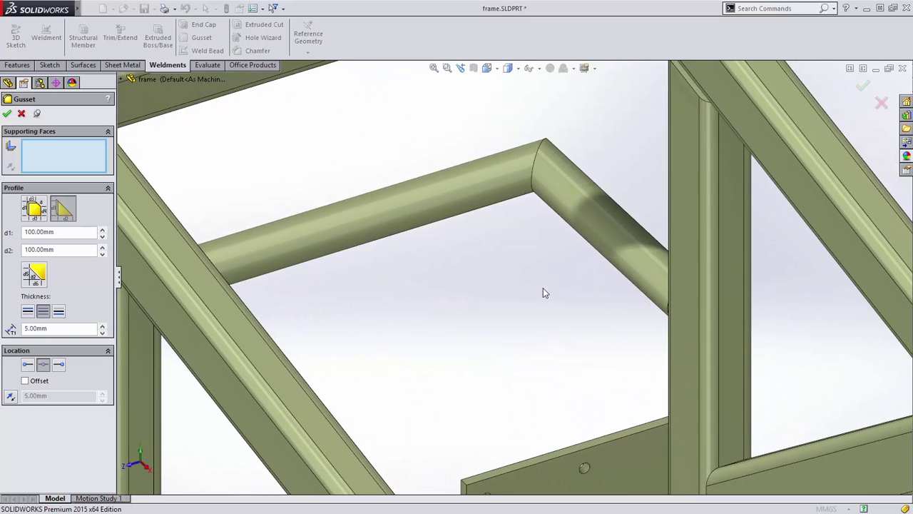
click(484, 189)
click(559, 214)
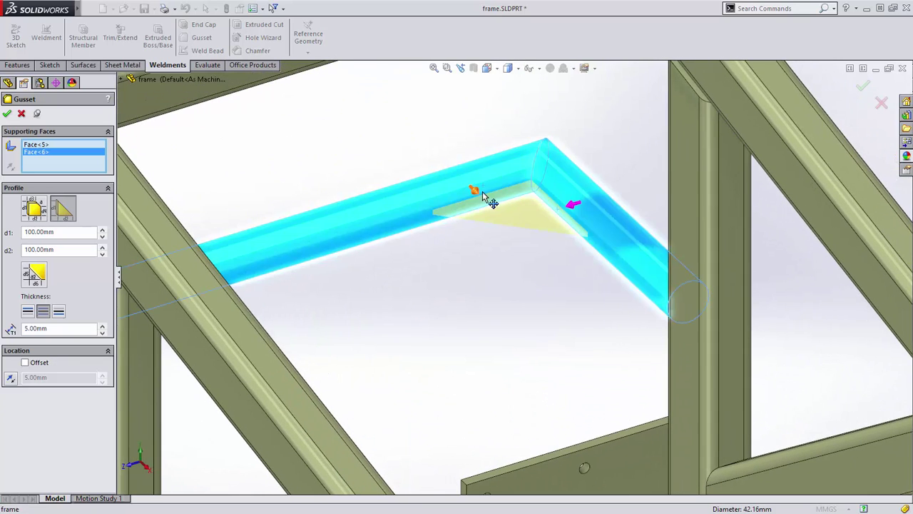
click(475, 190)
click(475, 189)
right_click(443, 169)
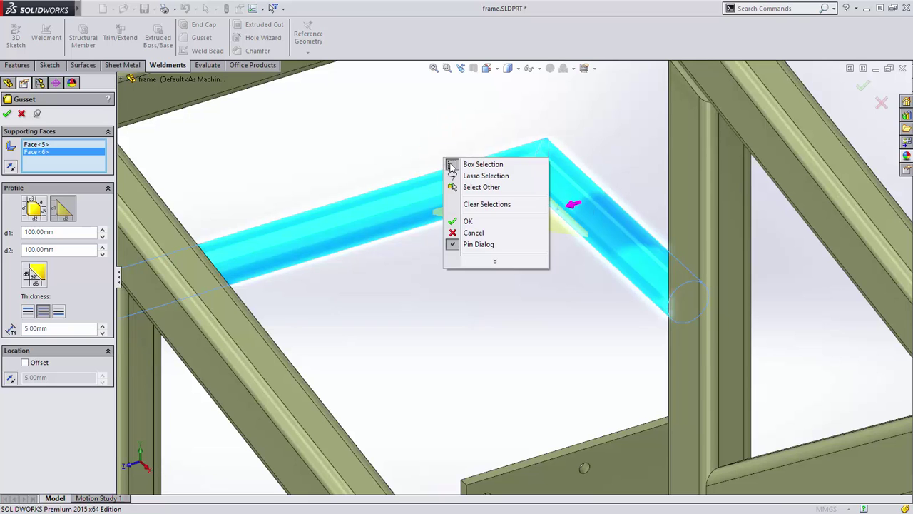
click(465, 220)
Step: Add a flipped gusset at the tube-to-post joint, located on the tube edge
middle_drag(589, 251, 687, 228)
click(657, 164)
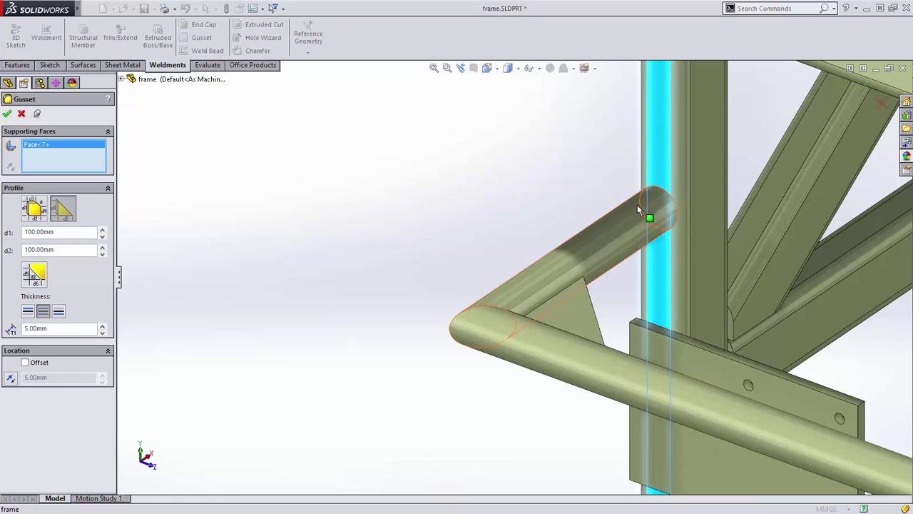
click(638, 205)
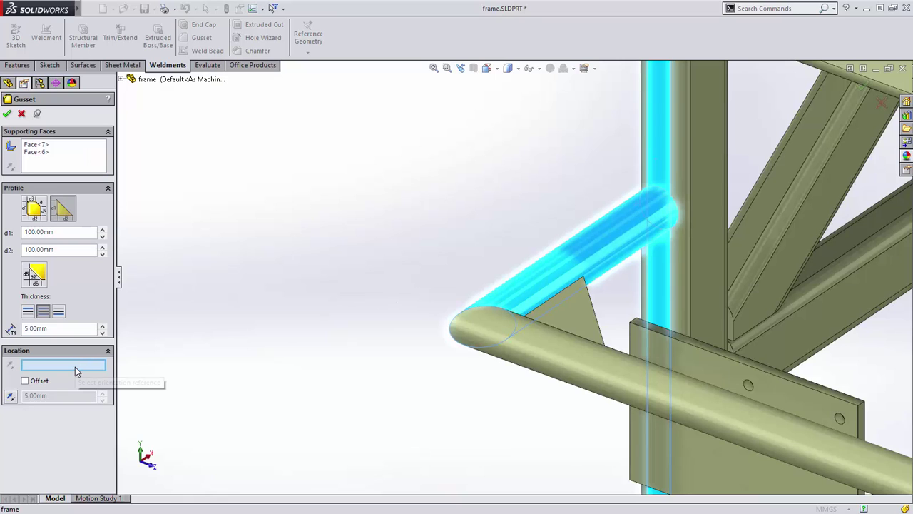
click(675, 345)
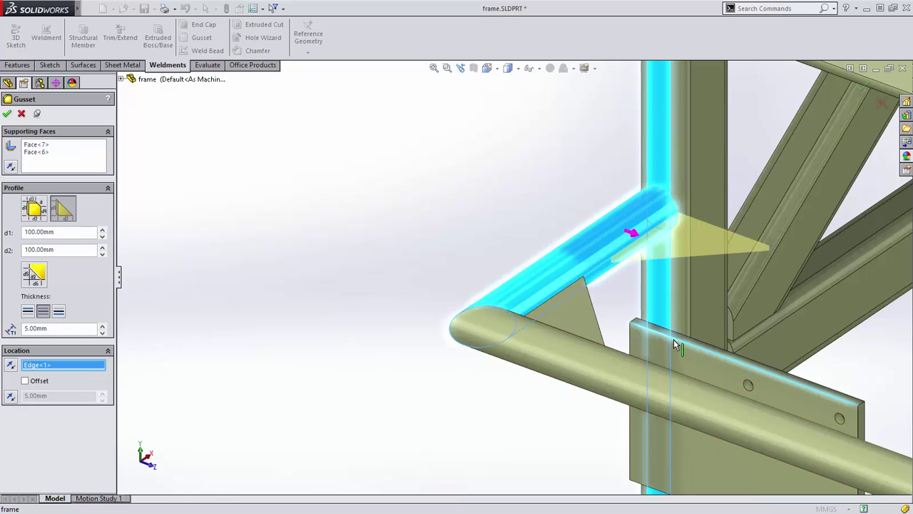
click(625, 239)
right_click(527, 228)
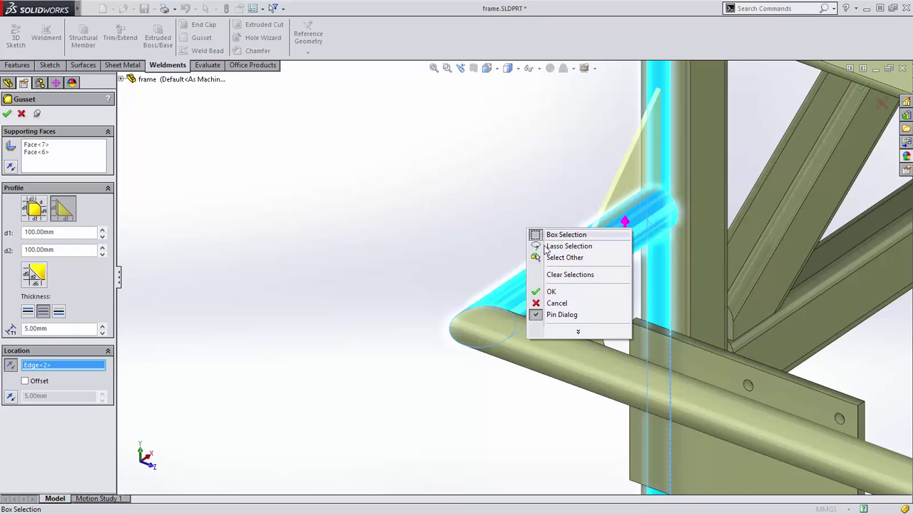
click(553, 290)
ctrl+middle_drag(626, 182, 460, 326)
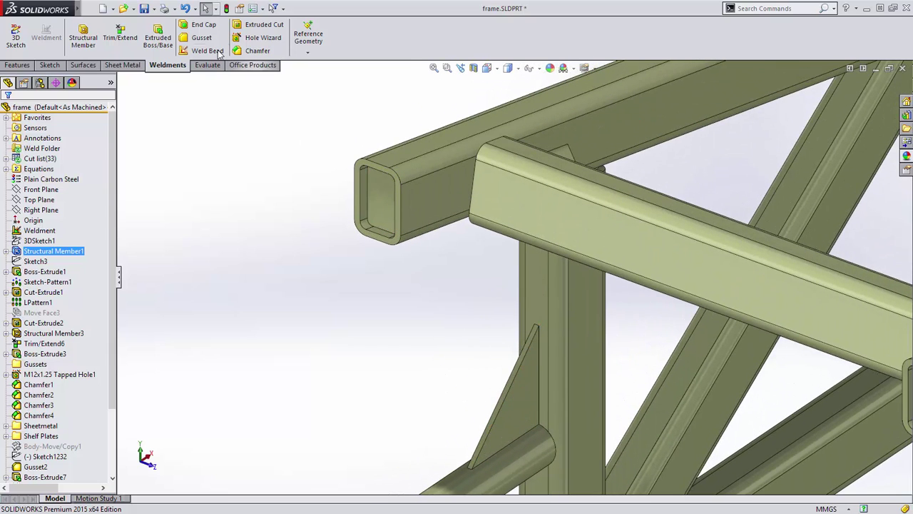
Step: Start an internal end cap on the square tube end, inset 10 mm
click(200, 25)
middle_drag(802, 287, 622, 272)
click(622, 275)
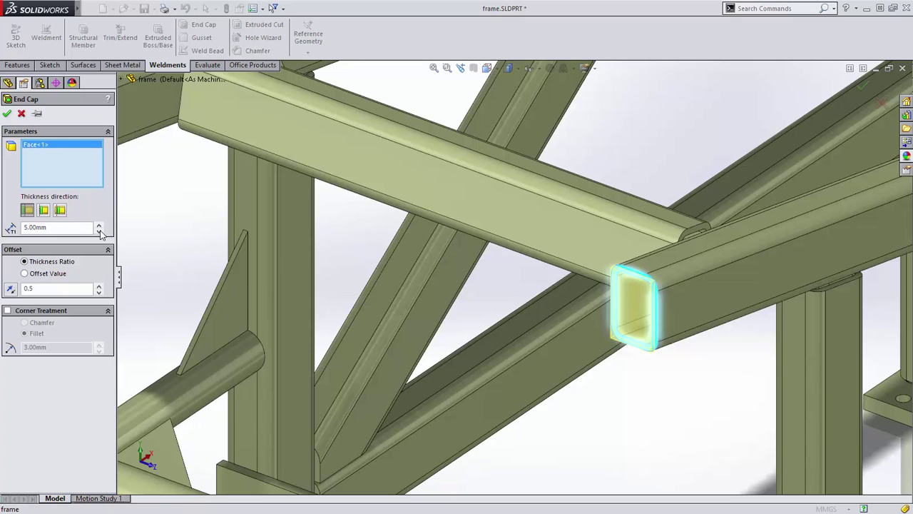
click(60, 210)
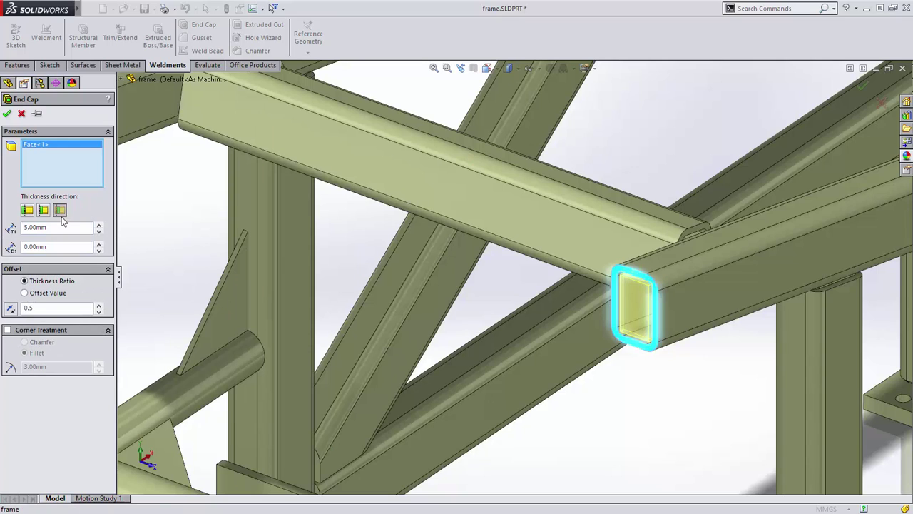
double_click(63, 246)
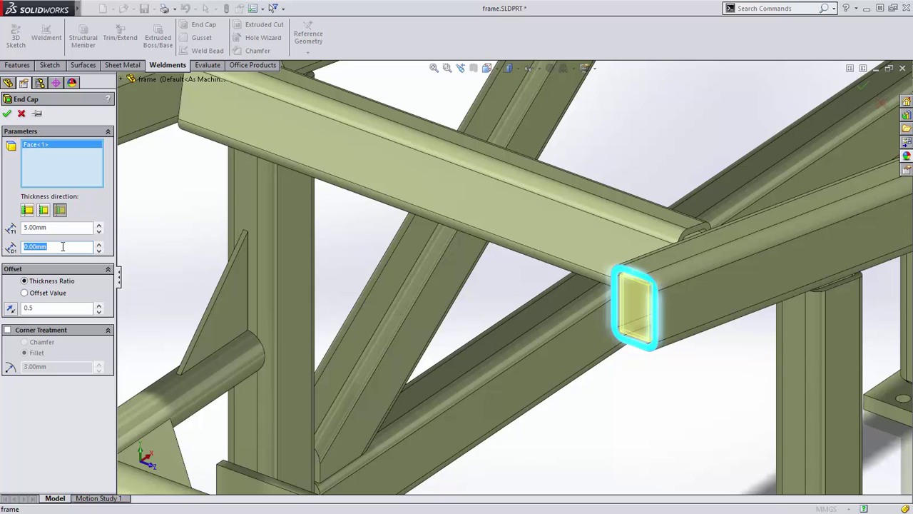
text(10)
Step: Give the end cap a 1 mm offset and 5 mm corner fillets, and create it
click(52, 293)
double_click(54, 308)
text(1)
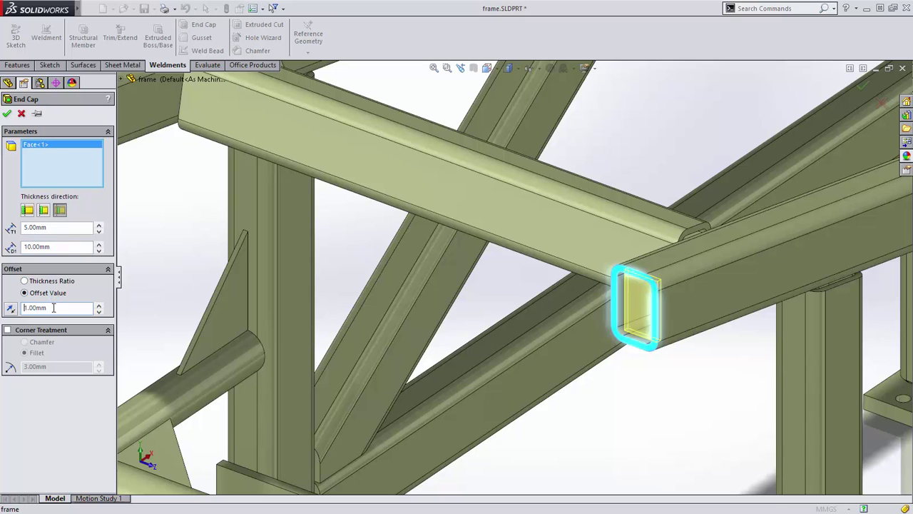
click(35, 329)
double_click(51, 366)
text(5)
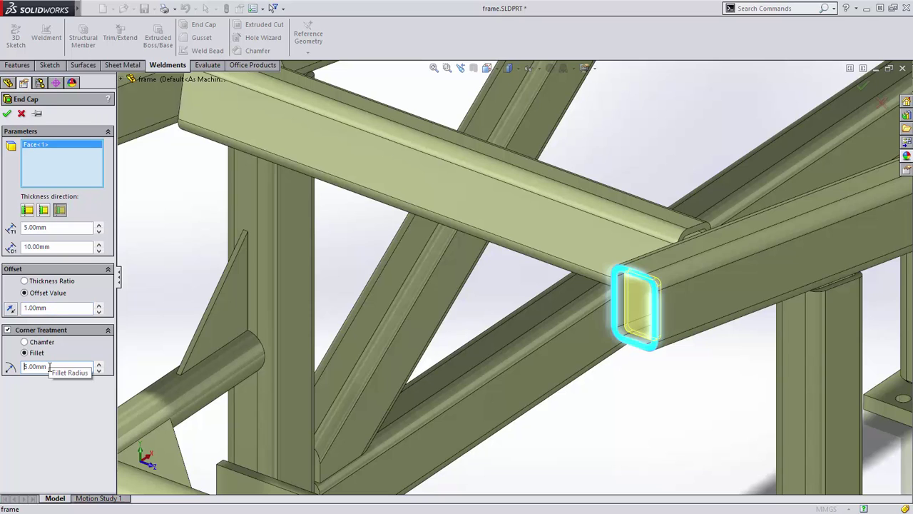
key(Return)
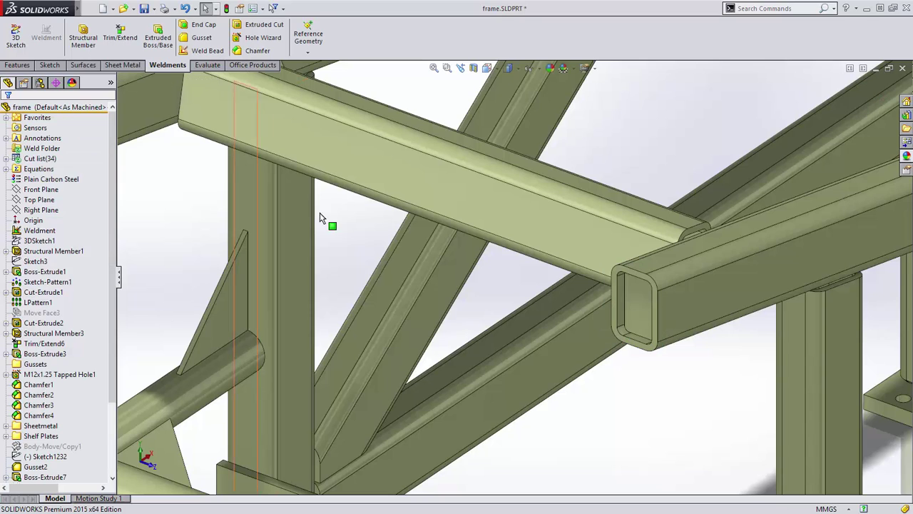
Step: Check the end cap in a section view, then close it and restore the previous view
click(474, 69)
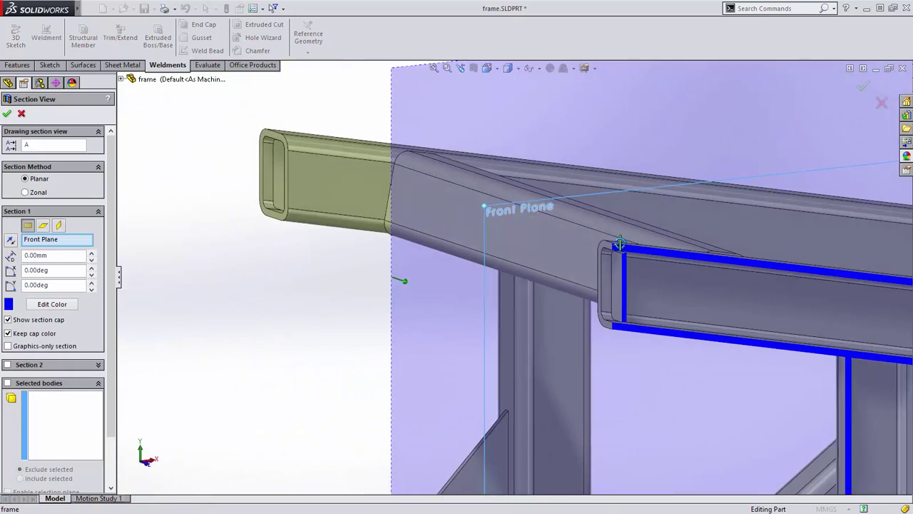
scroll(628, 278, down, 5)
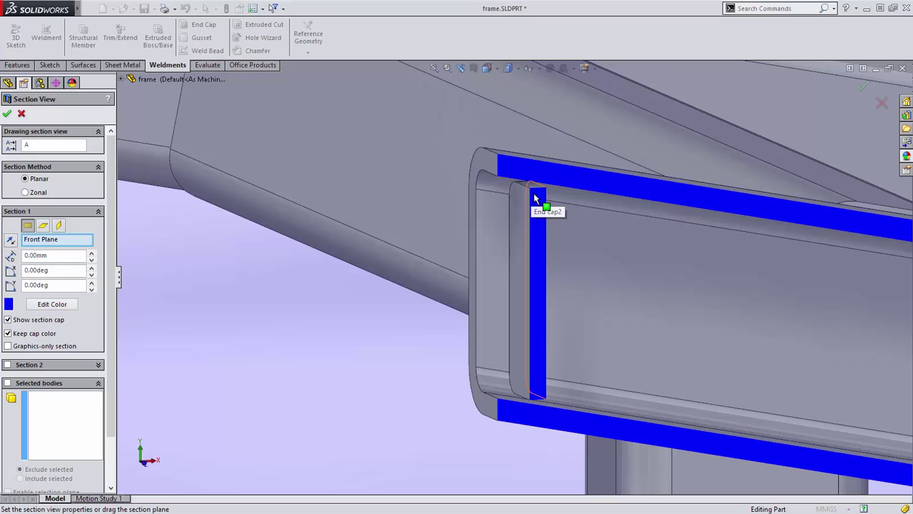
key(Escape)
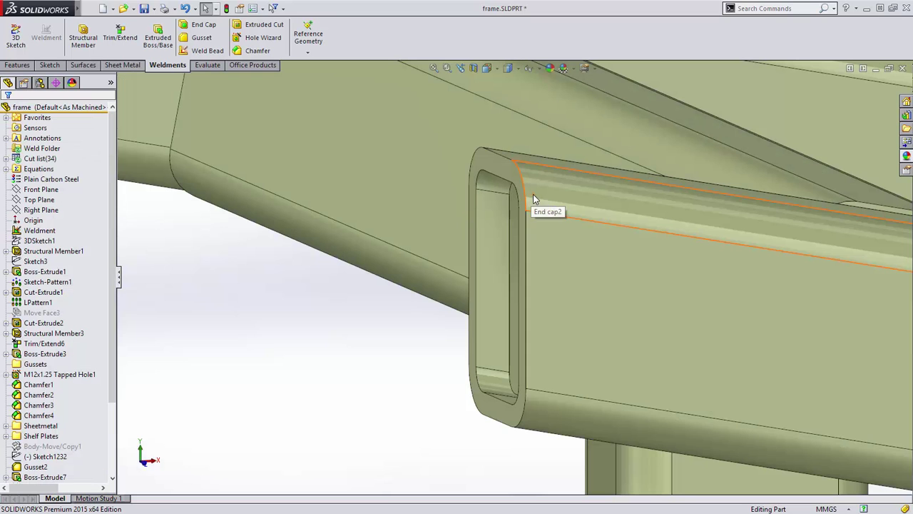
click(462, 68)
Step: Start a 6 mm weld bead joining the gusset face to the round tubes
click(204, 50)
ctrl+middle_drag(307, 250, 481, 236)
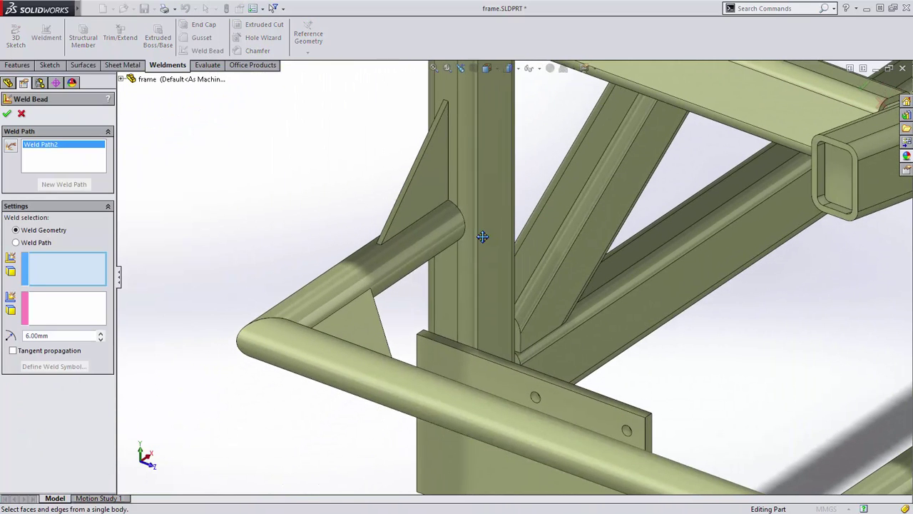
click(356, 319)
click(336, 289)
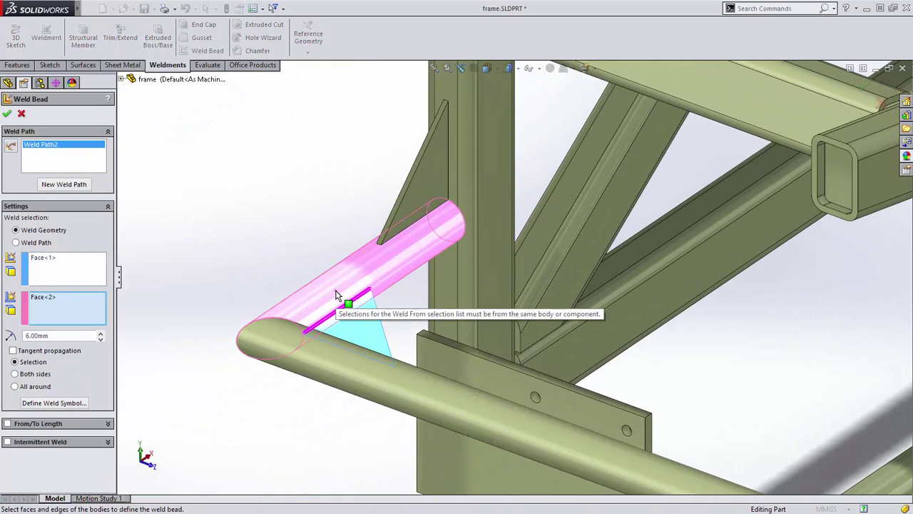
click(340, 346)
right_click(320, 247)
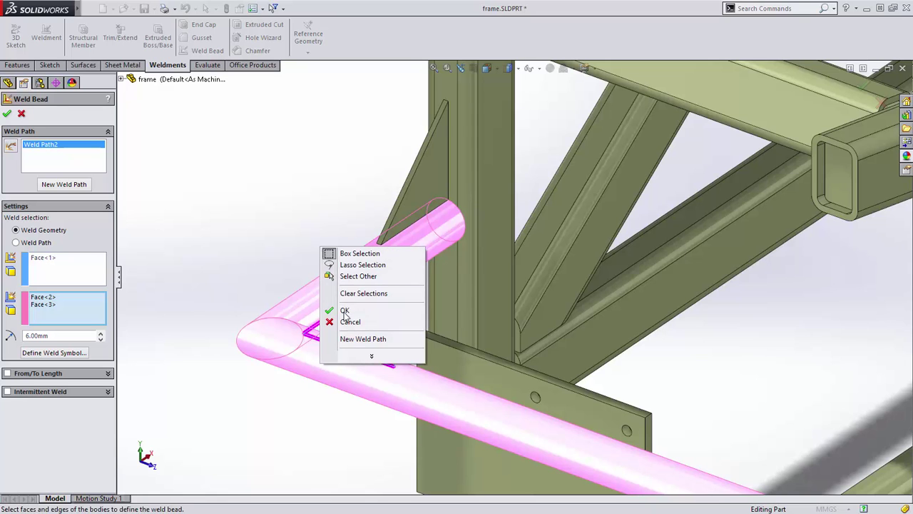
click(357, 339)
Step: Add a weld path joining the shelf plate to the tube's side face
middle_drag(354, 337, 456, 350)
middle_drag(633, 350, 250, 388)
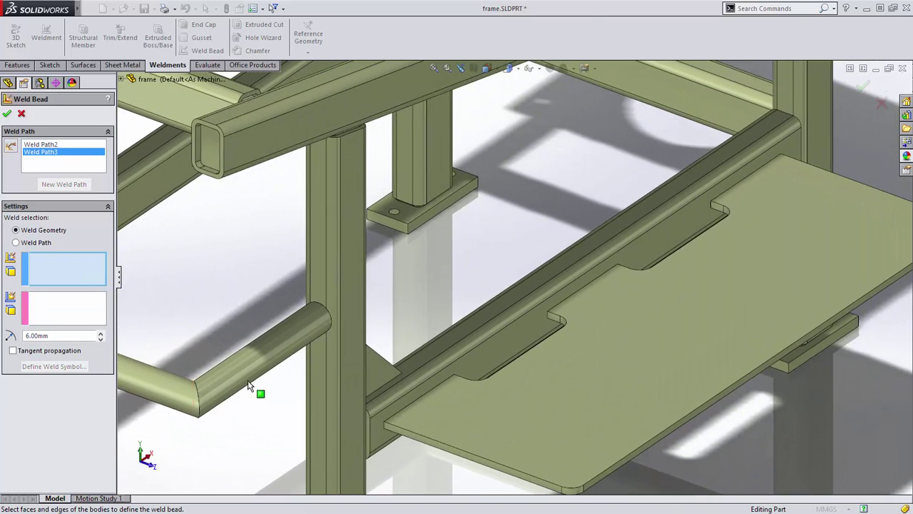
click(444, 397)
click(460, 378)
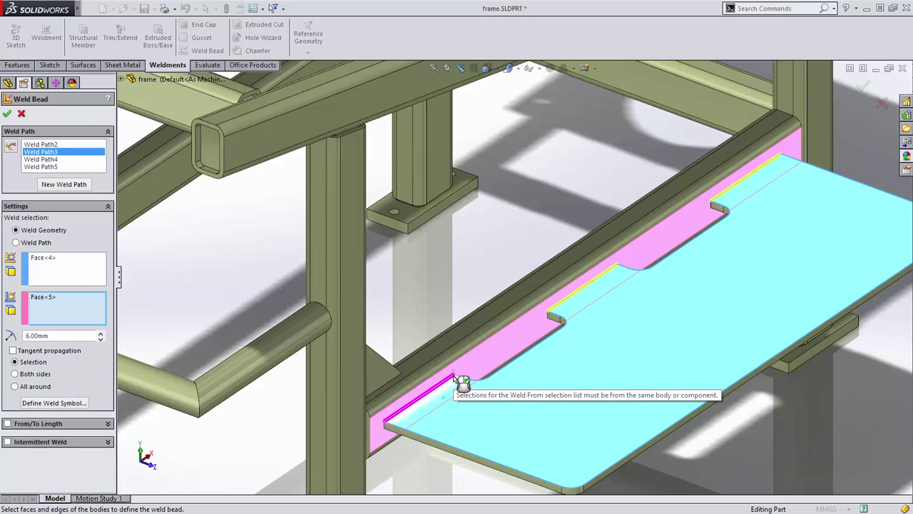
right_click(605, 170)
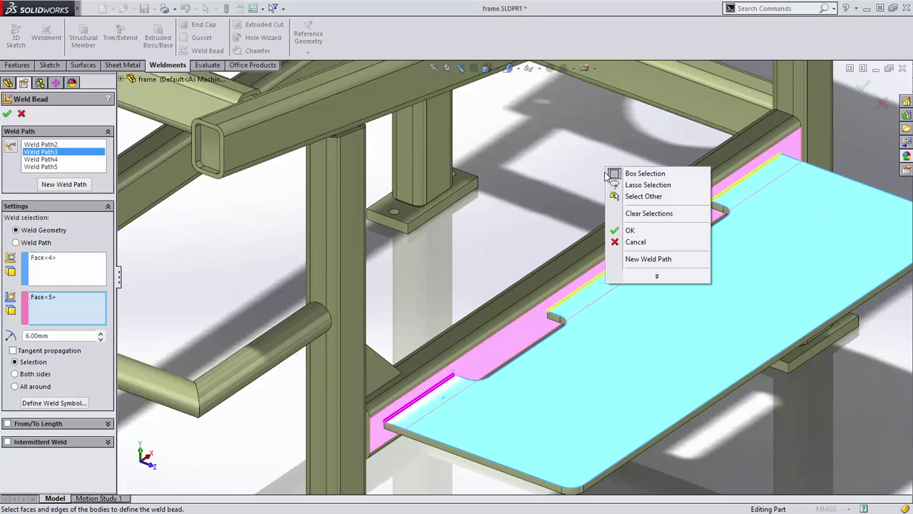
click(635, 259)
Step: Add a weld path at the hopper box's corner face and vertical edge
ctrl+middle_drag(592, 145, 563, 419)
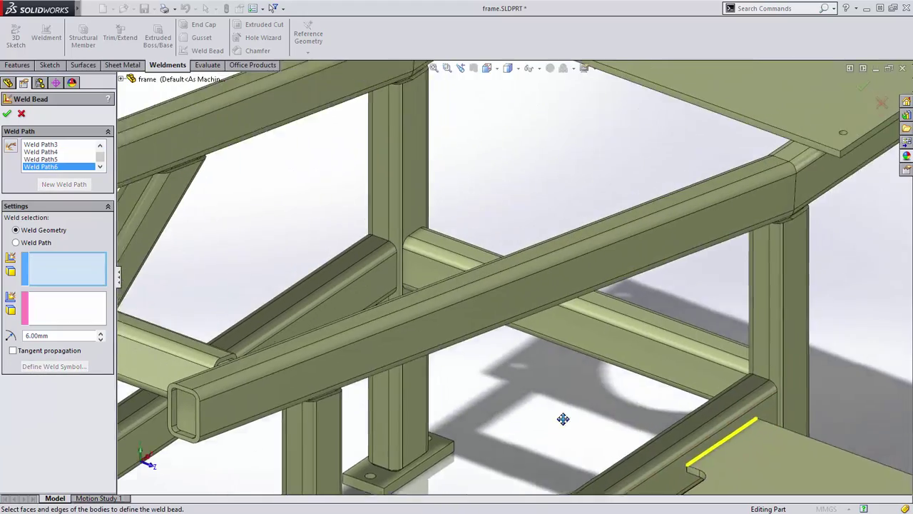
scroll(563, 418, up, 3)
scroll(530, 256, down, 3)
scroll(460, 214, down, 2)
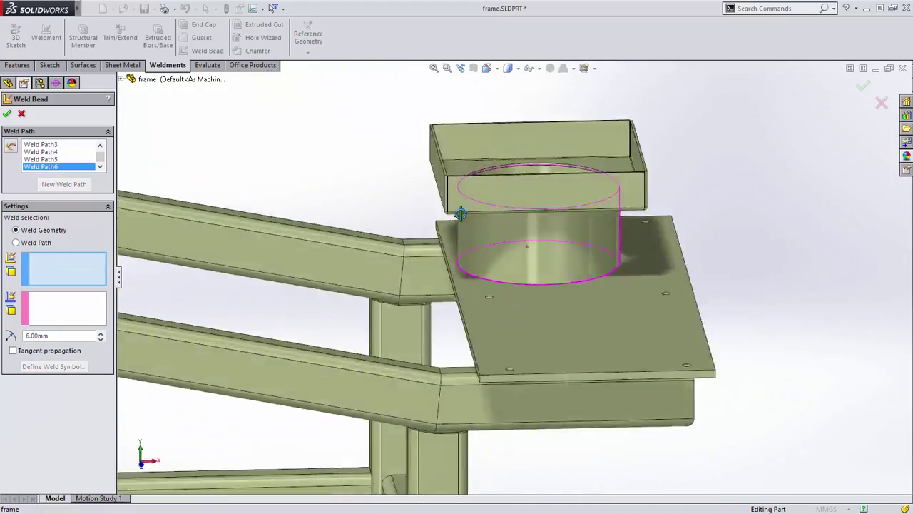
middle_drag(460, 214, 621, 220)
scroll(571, 226, down, 8)
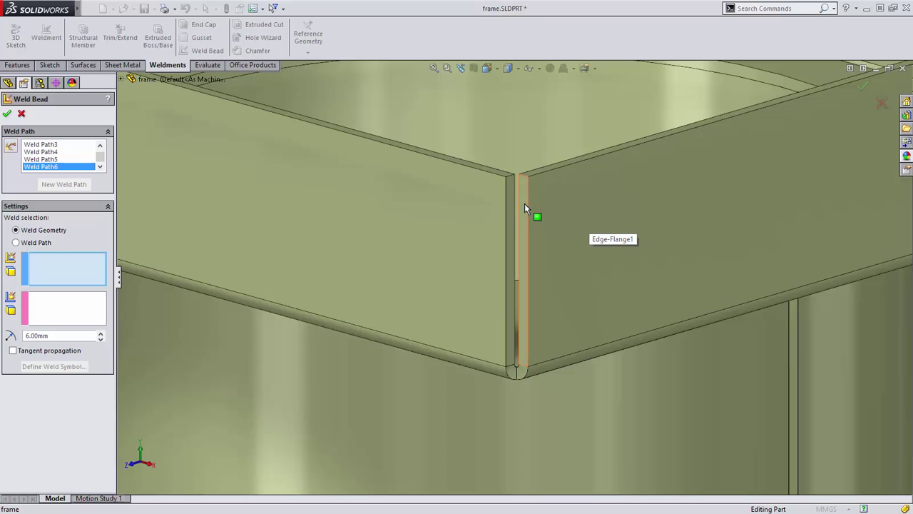
click(524, 207)
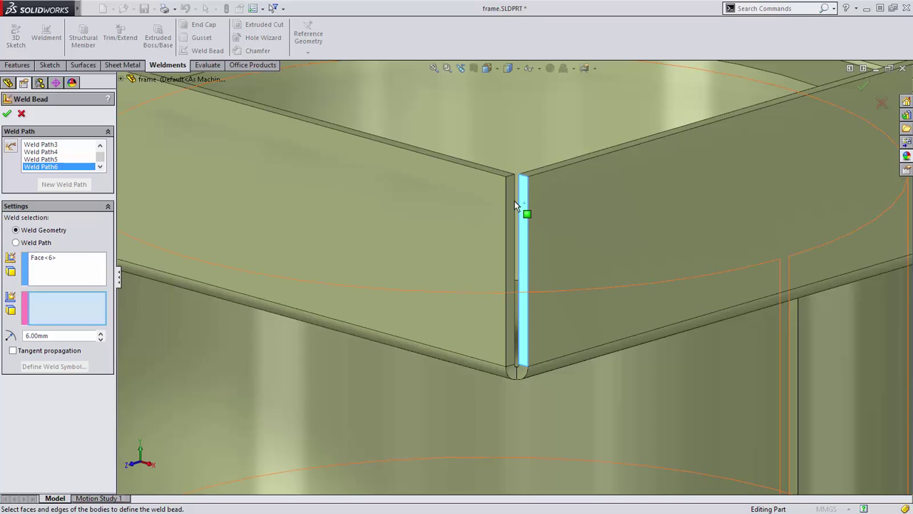
click(515, 203)
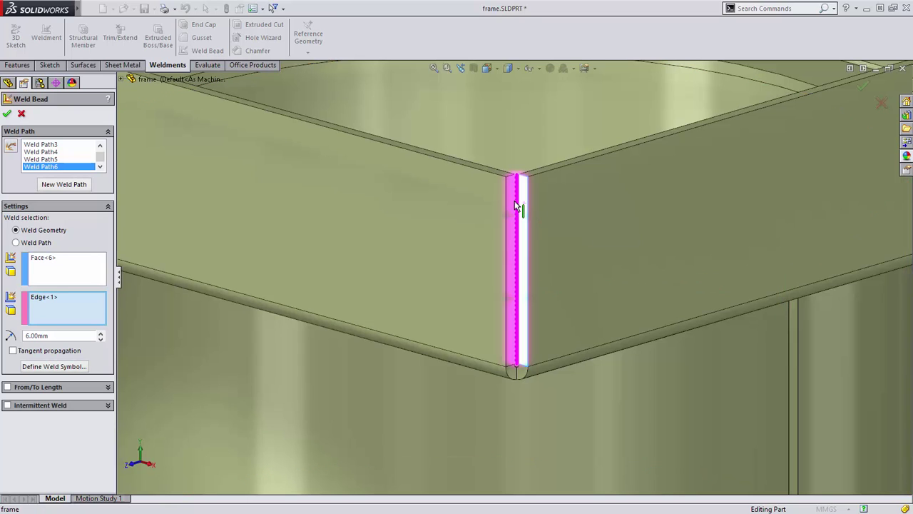
right_click(563, 201)
click(600, 293)
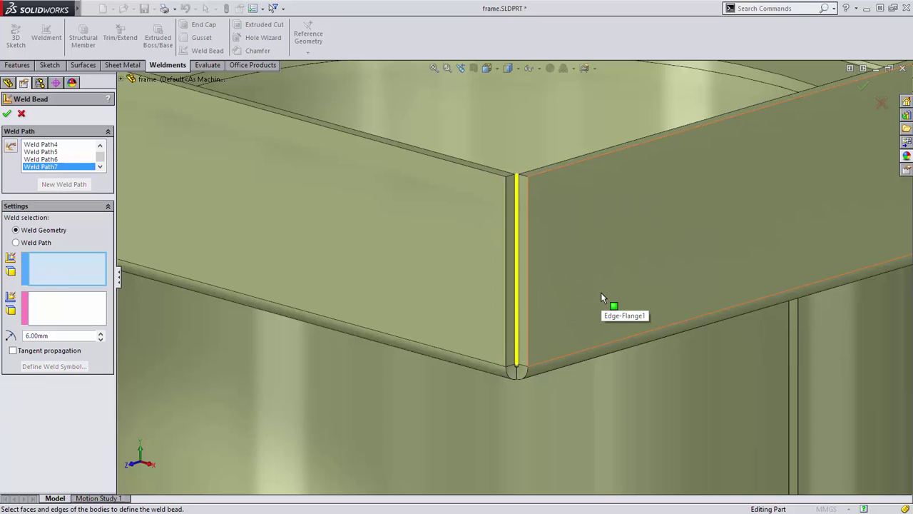
Step: Add an edge weld path along the cylinder's vertical seam
scroll(604, 272, up, 5)
ctrl+middle_drag(588, 340, 531, 304)
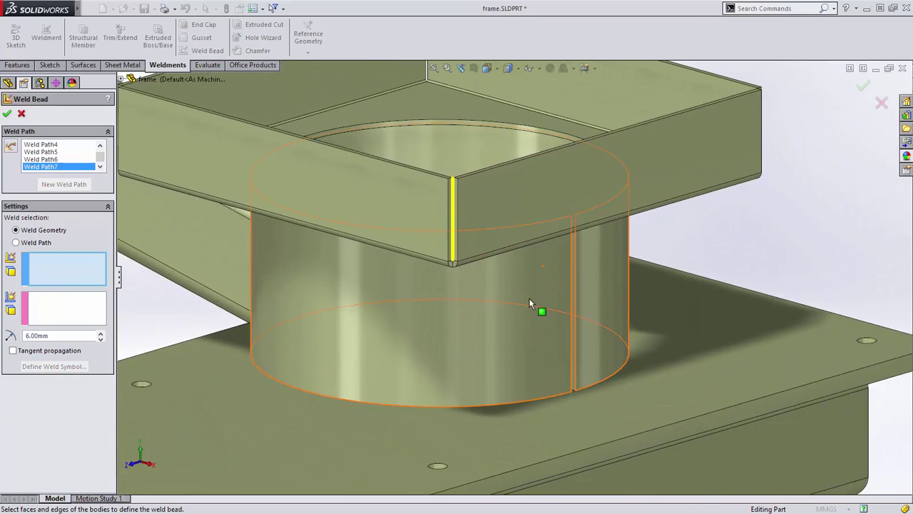
click(18, 243)
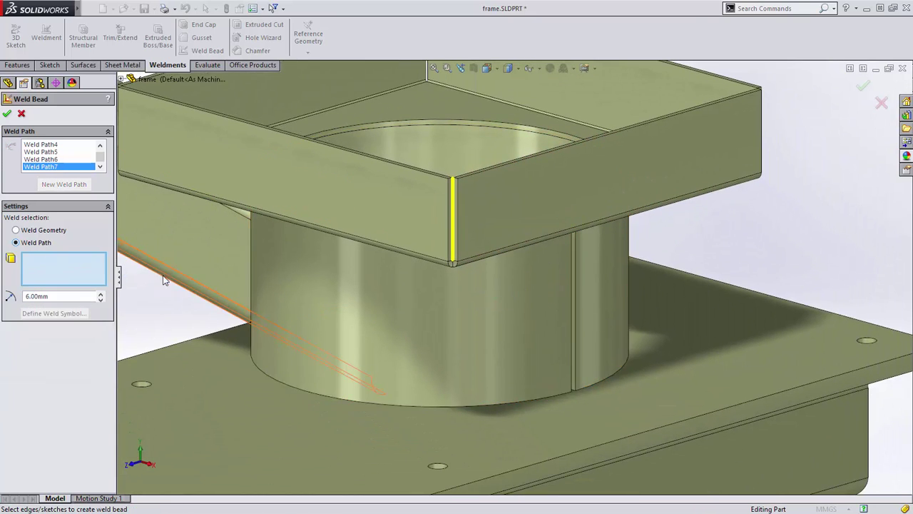
click(575, 310)
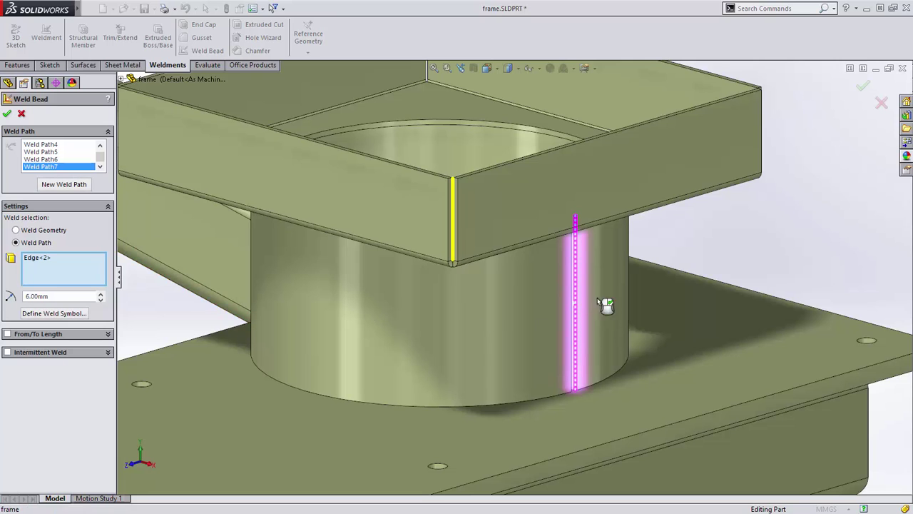
right_click(620, 283)
click(660, 371)
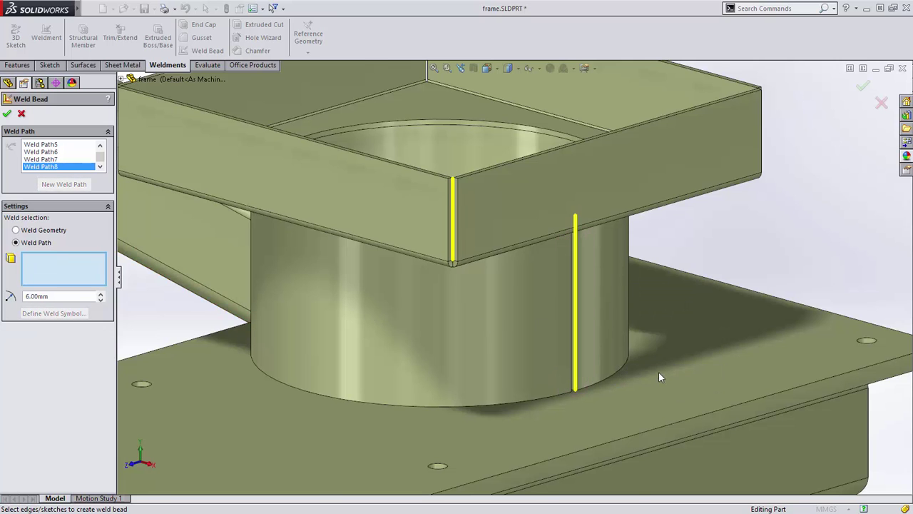
Step: Weld the gusset plate's left and right top edges and create the weld beads
scroll(659, 372, up, 5)
scroll(363, 285, up, 2)
ctrl+middle_drag(181, 206, 497, 195)
scroll(441, 220, down, 3)
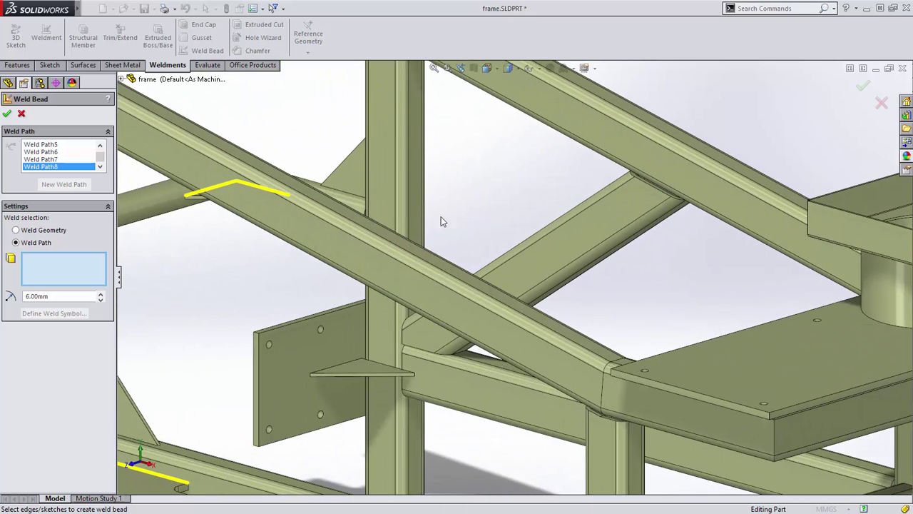
scroll(373, 363, down, 5)
middle_drag(371, 363, 410, 318)
click(417, 294)
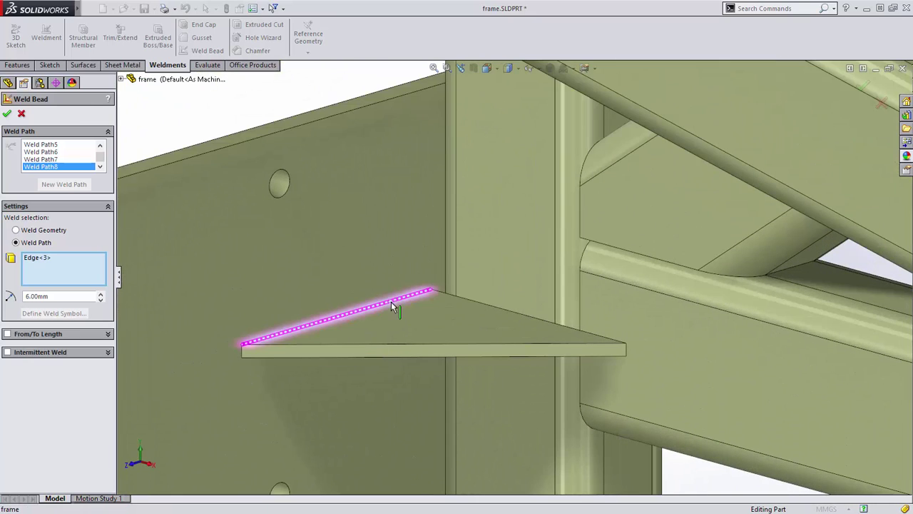
click(483, 305)
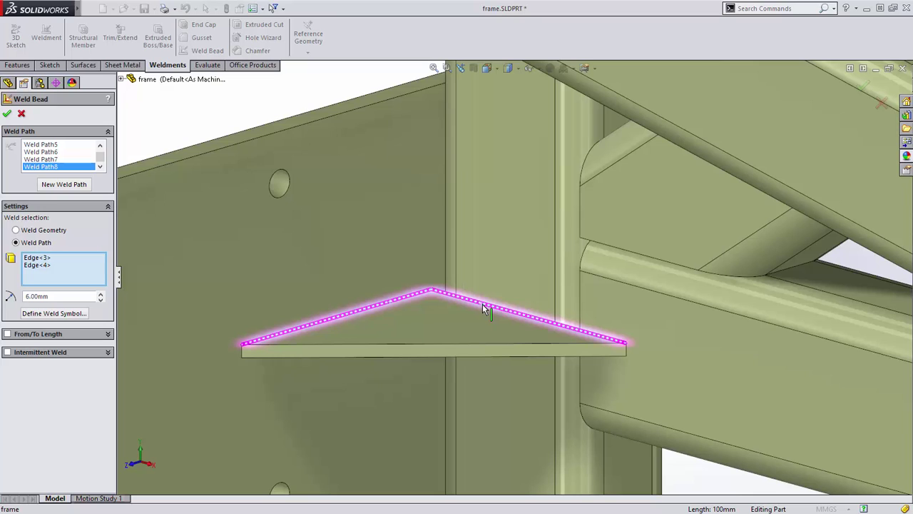
right_click(483, 304)
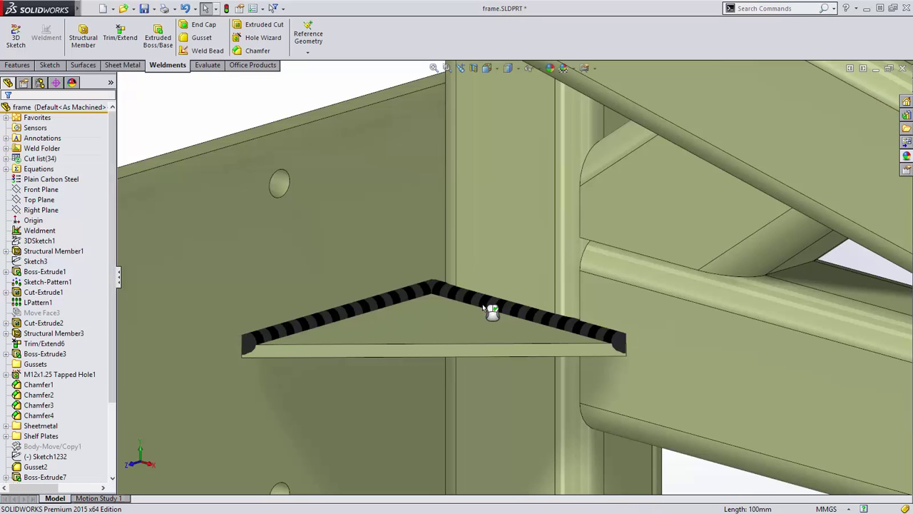
scroll(492, 299, up, 6)
Step: Rebuild the weld beads from the Weld folder in the cut list
scroll(818, 216, down, 2)
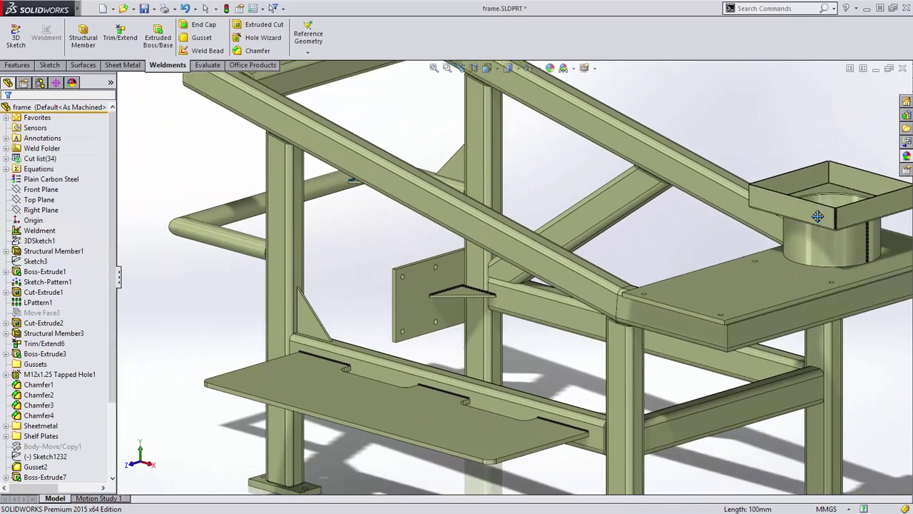
ctrl+middle_drag(818, 216, 630, 244)
scroll(627, 244, down, 3)
scroll(628, 244, up, 4)
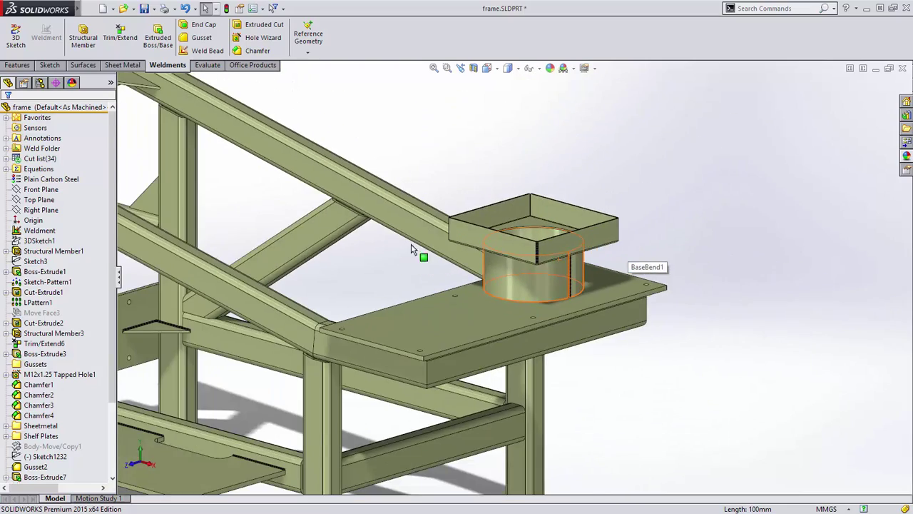
scroll(412, 249, up, 3)
middle_drag(491, 240, 518, 281)
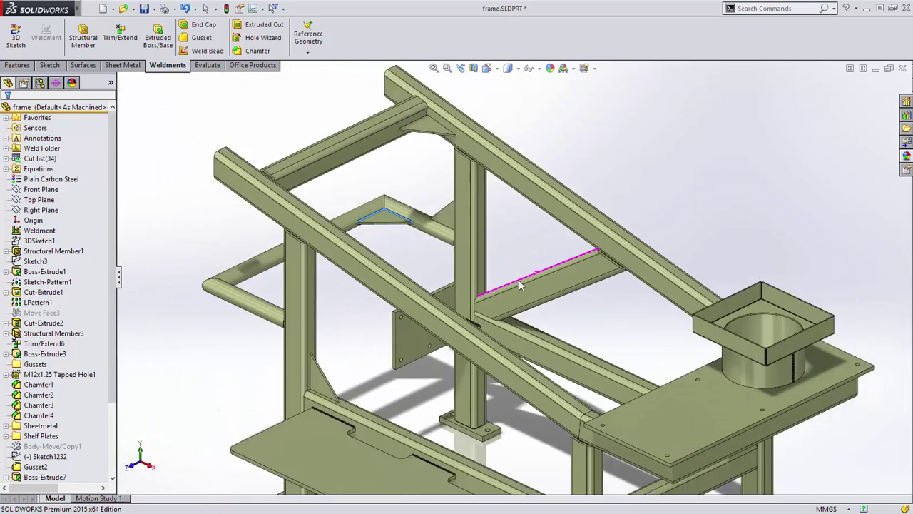
scroll(519, 281, up, 3)
click(10, 118)
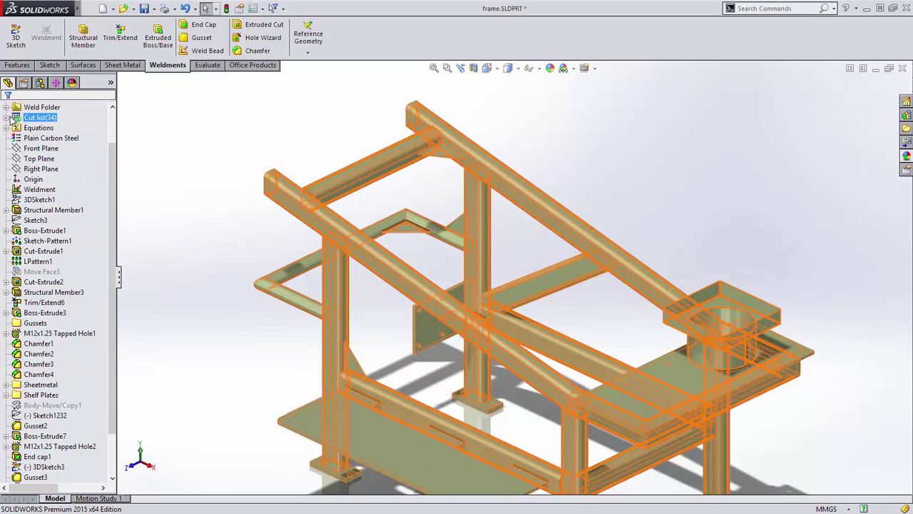
click(27, 109)
right_click(27, 110)
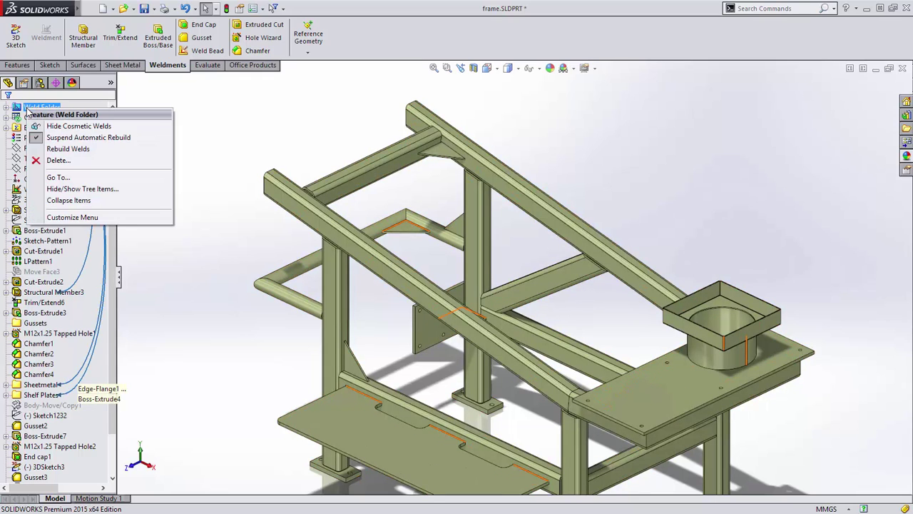
click(105, 148)
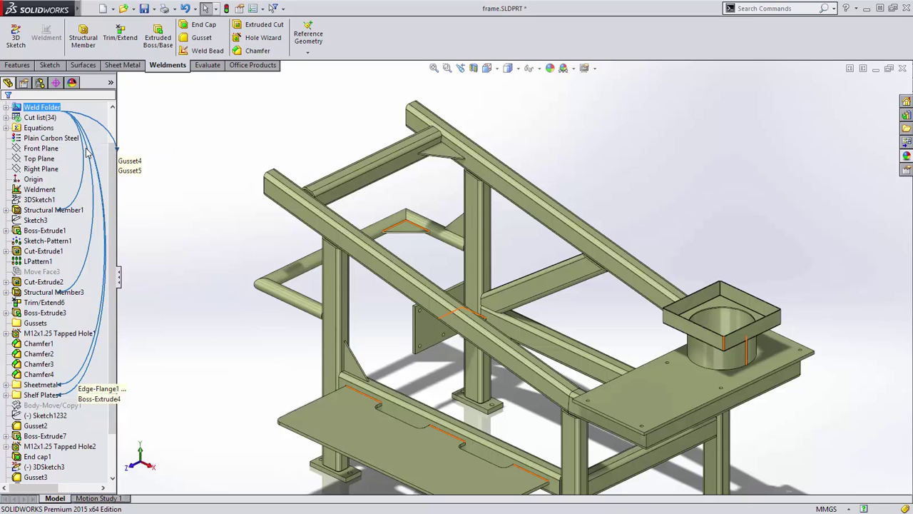
click(177, 150)
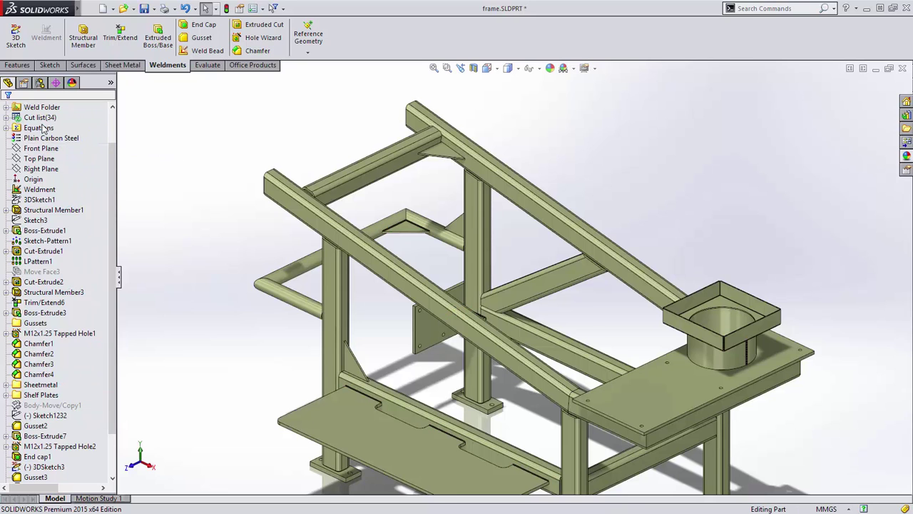
Step: Expand the cut list and update its groupings
click(7, 117)
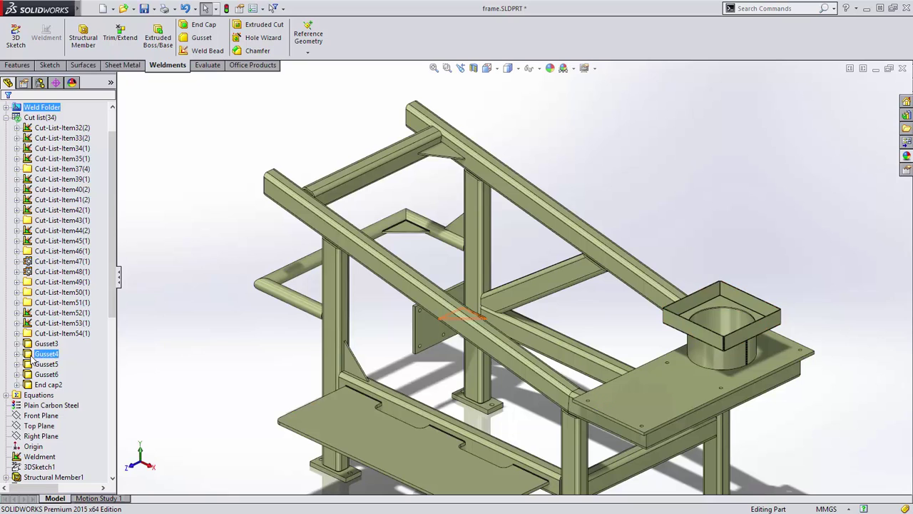
right_click(38, 119)
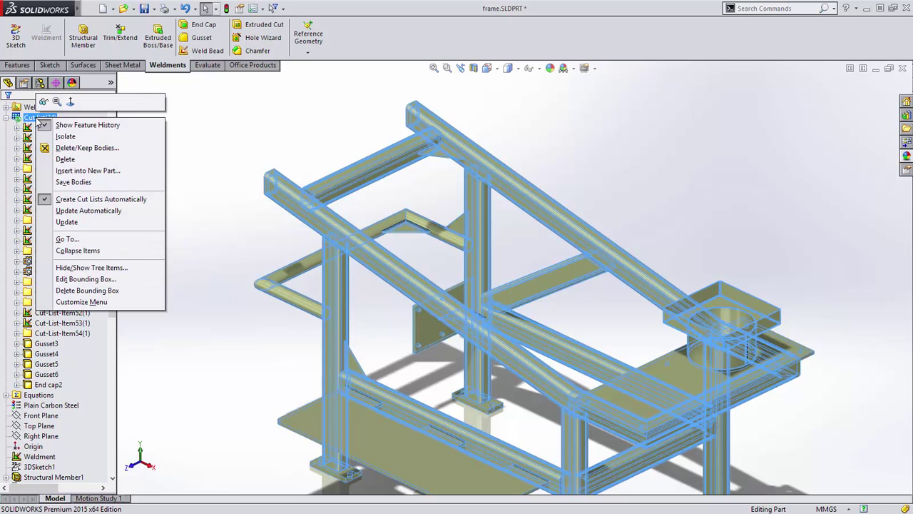
click(75, 213)
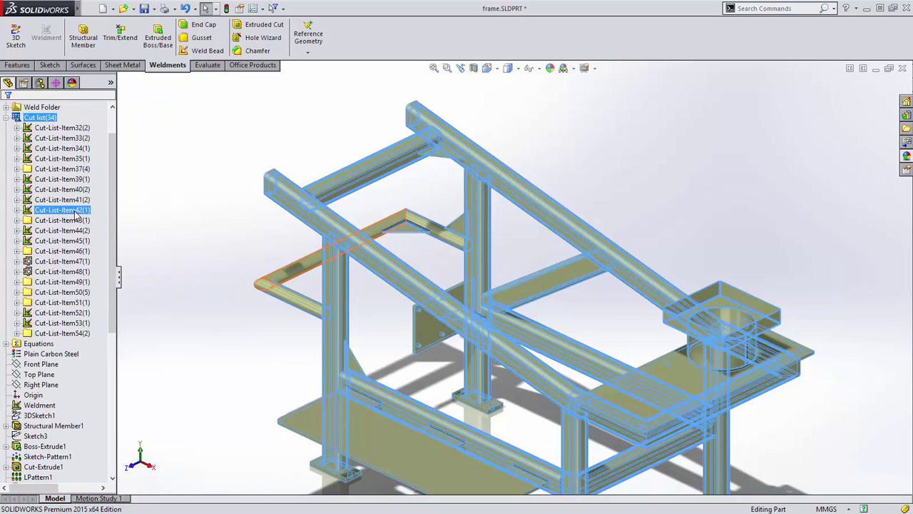
Step: In Document Properties > Weldments, enable renaming cut-list folders with the Description property value
click(252, 8)
click(360, 57)
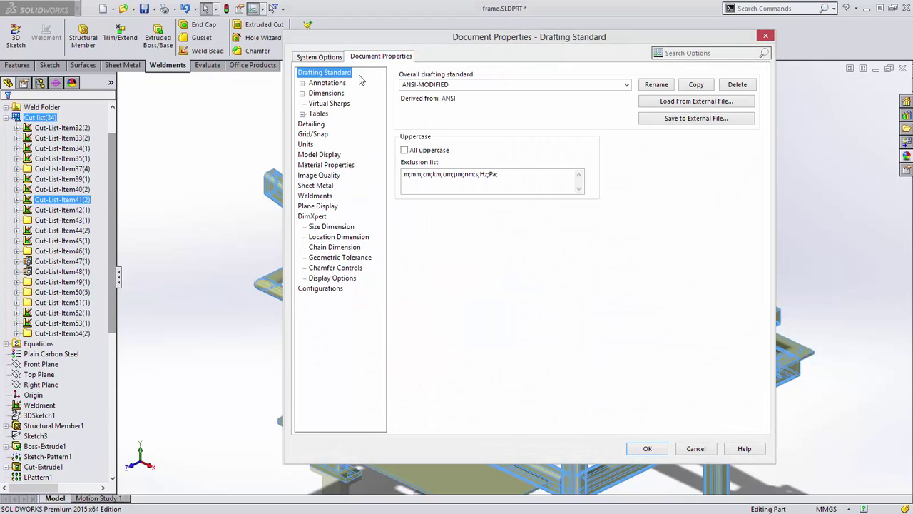
click(327, 196)
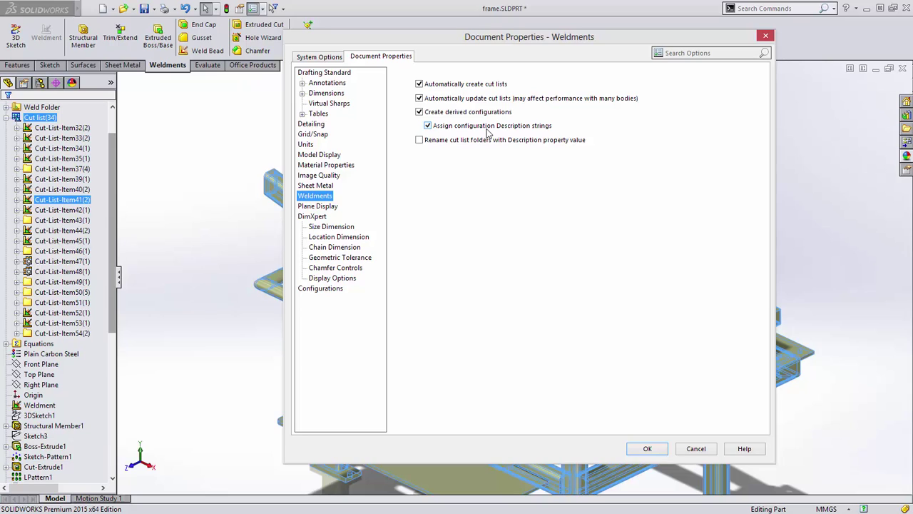
click(420, 141)
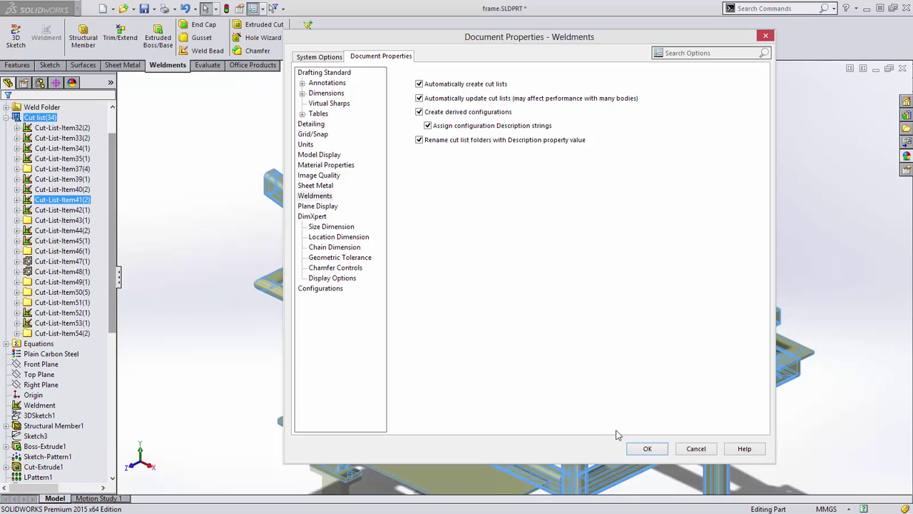
click(645, 449)
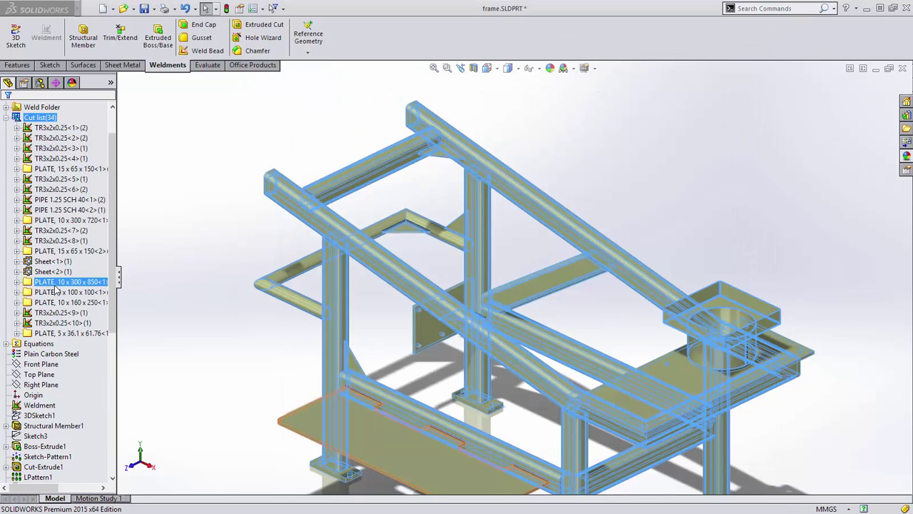
right_click(59, 140)
Step: Review TR3x2x0.25<2>'s properties and show annotations, displaying TOTAL LENGTH - 10152.19 and QTY - 5
click(86, 159)
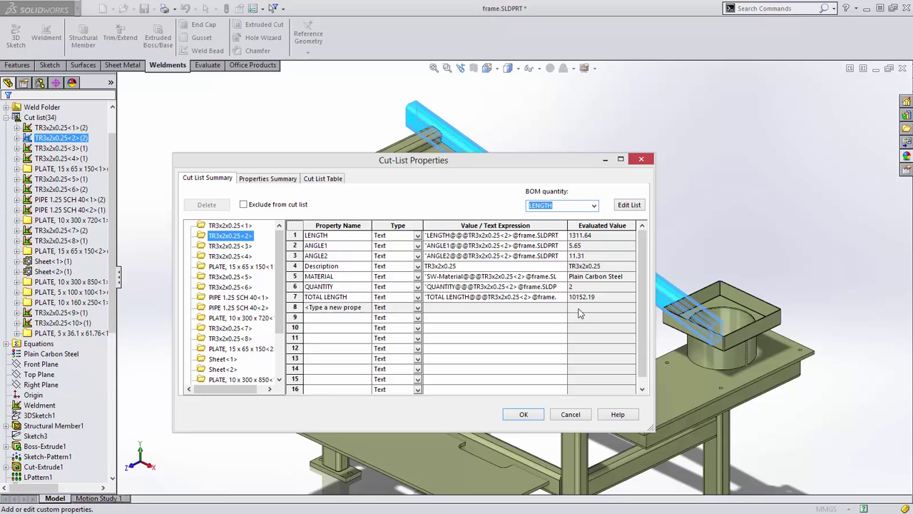
click(514, 416)
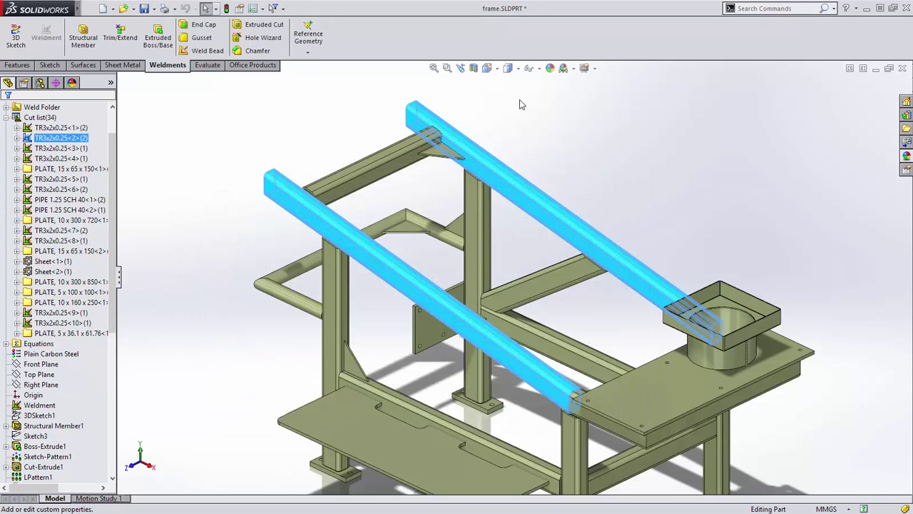
click(530, 68)
click(540, 147)
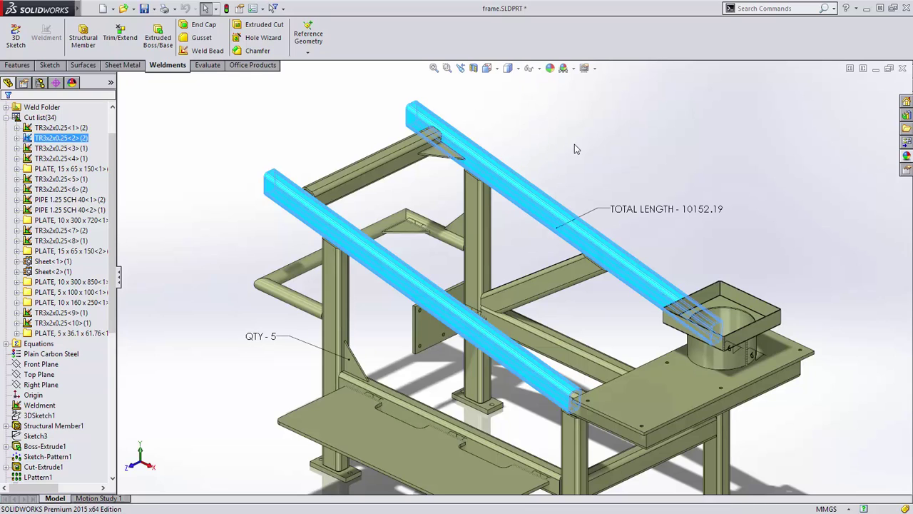
Step: Select Chamfer1 through Chamfer4 together in the FeatureManager tree
click(260, 346)
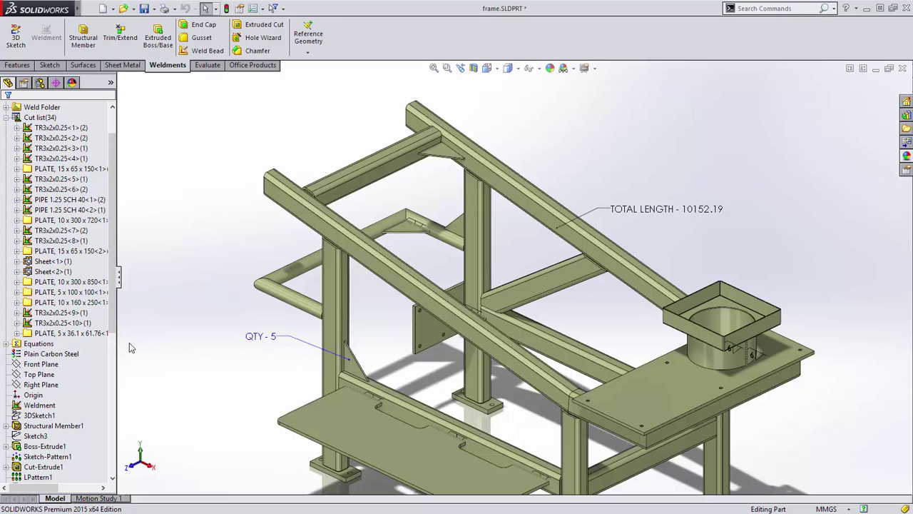
scroll(50, 300, down, 6)
click(35, 383)
ctrl+click(39, 395)
shift+click(38, 364)
ctrl+middle_drag(194, 342, 164, 259)
right_click(50, 365)
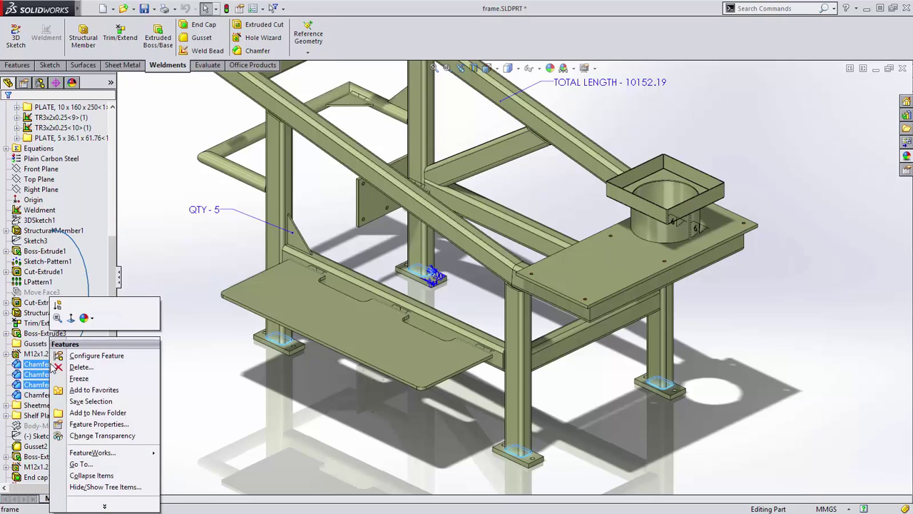
Step: Add Chamfer1–Chamfer4 to Favorites
click(88, 390)
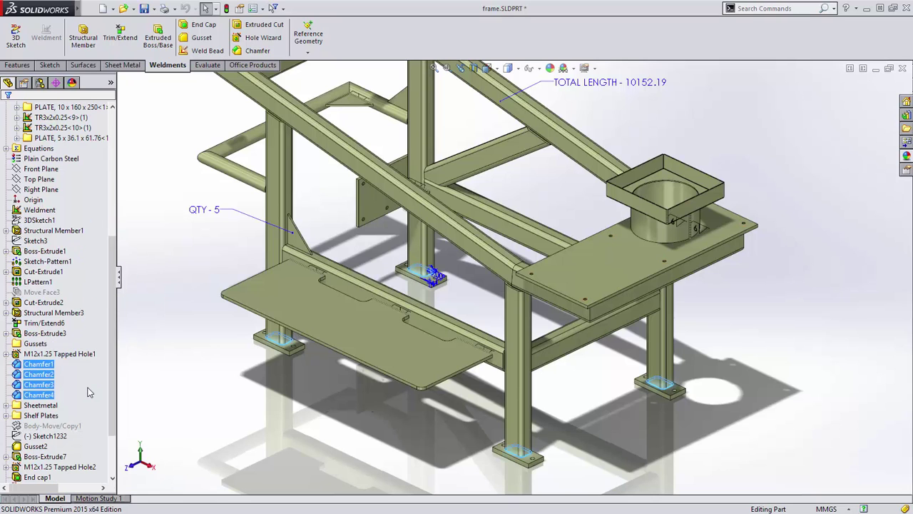
drag(113, 296, 100, 171)
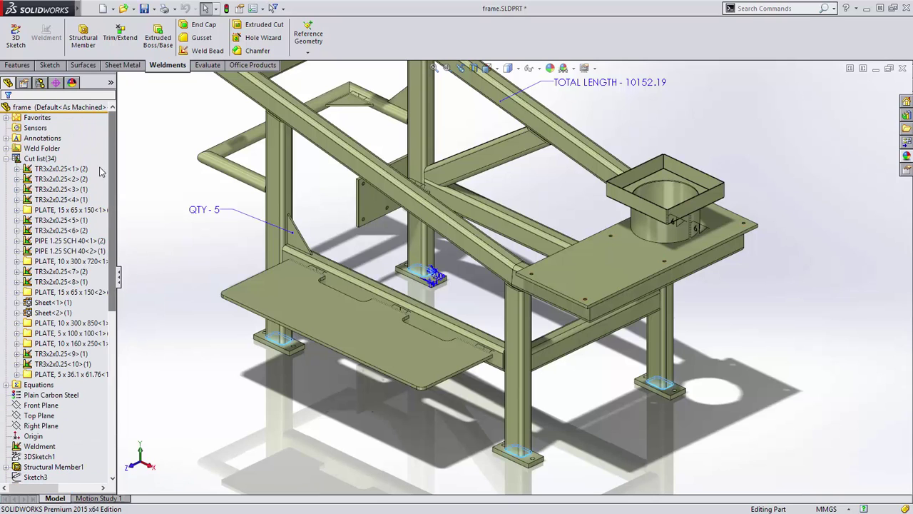
click(5, 117)
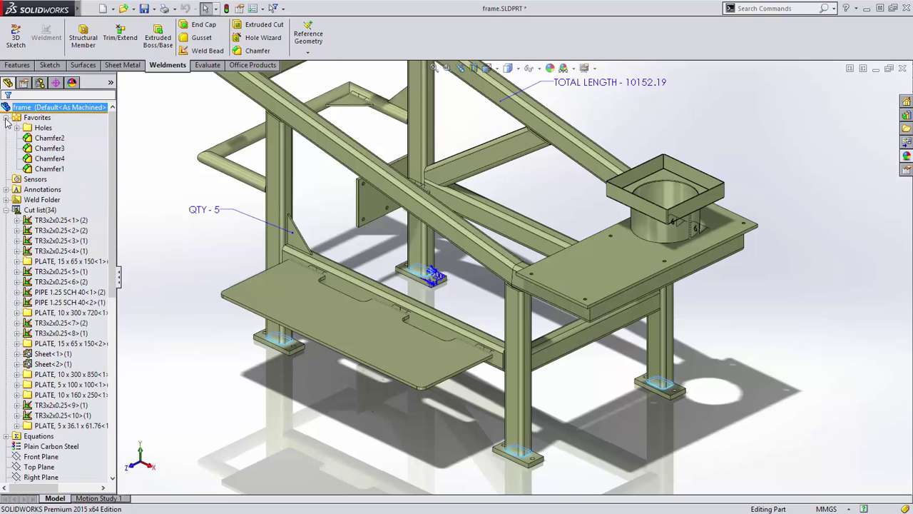
Step: Group the favorited chamfers into a new Favorites folder named Weld Prep
right_click(44, 167)
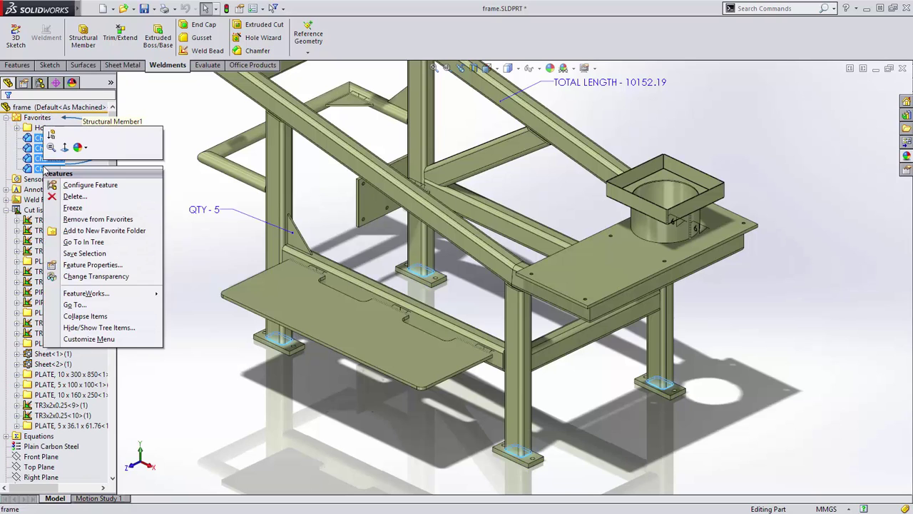
click(87, 231)
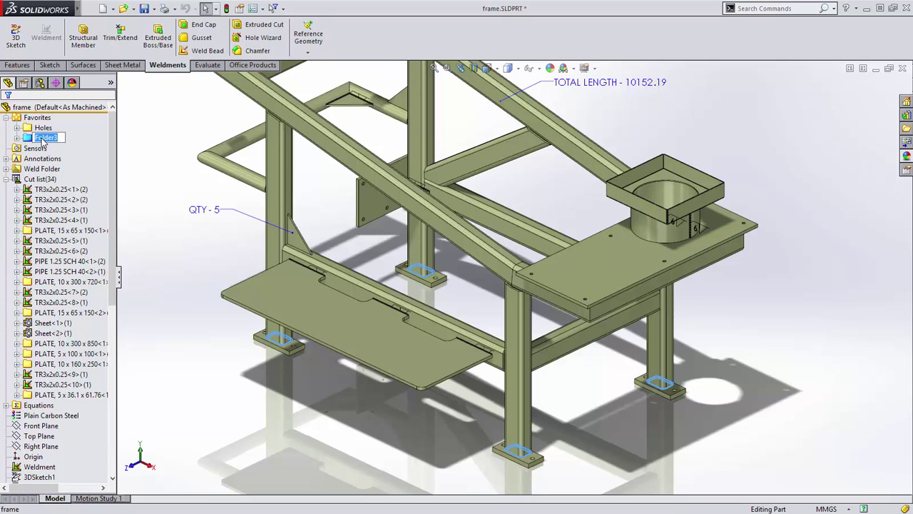
text(We)
key(Return)
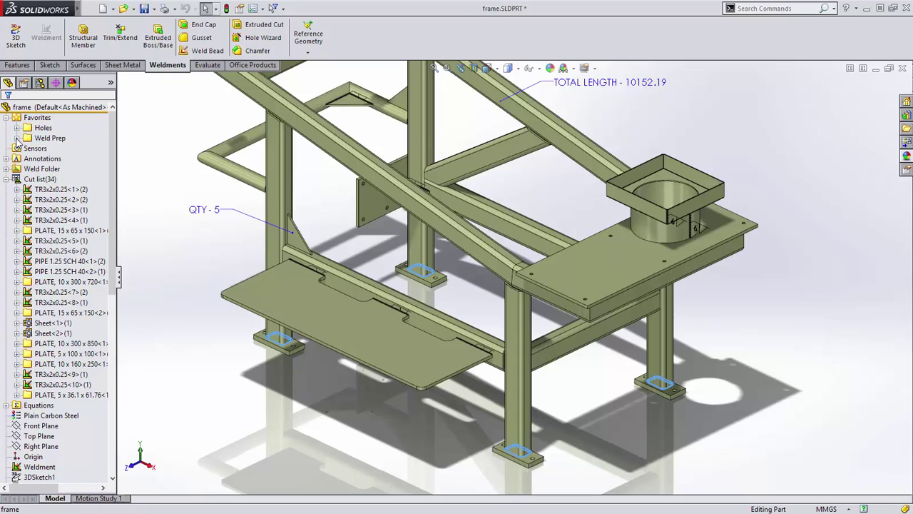
click(16, 138)
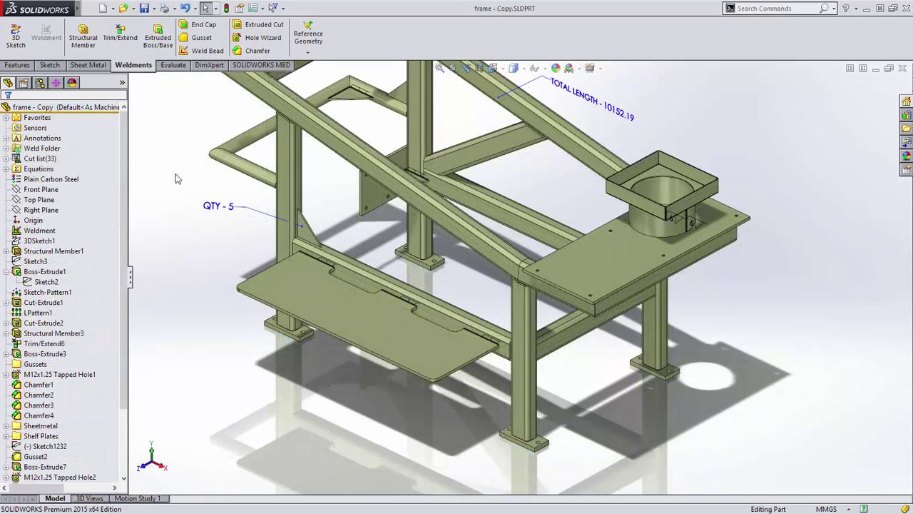
Step: Start Save Bodies from the frame copy's cut list, naming the new assembly file assy
right_click(40, 158)
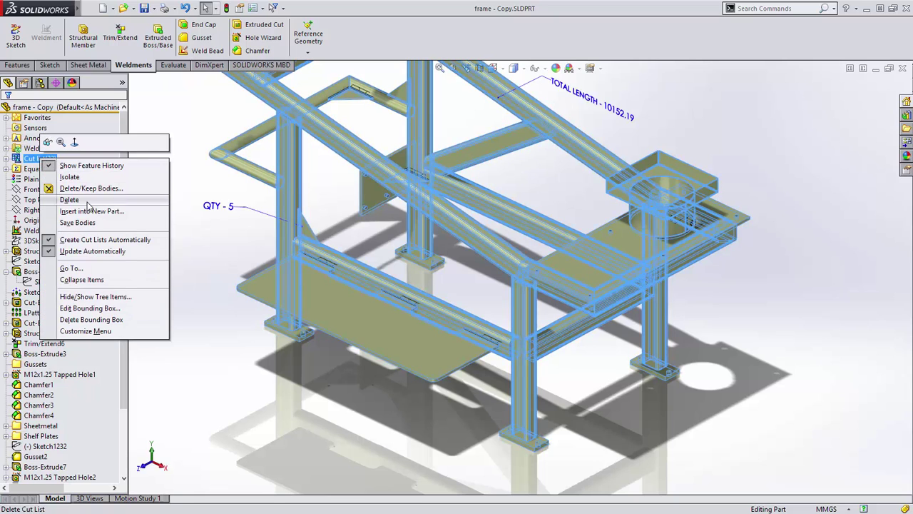
click(100, 227)
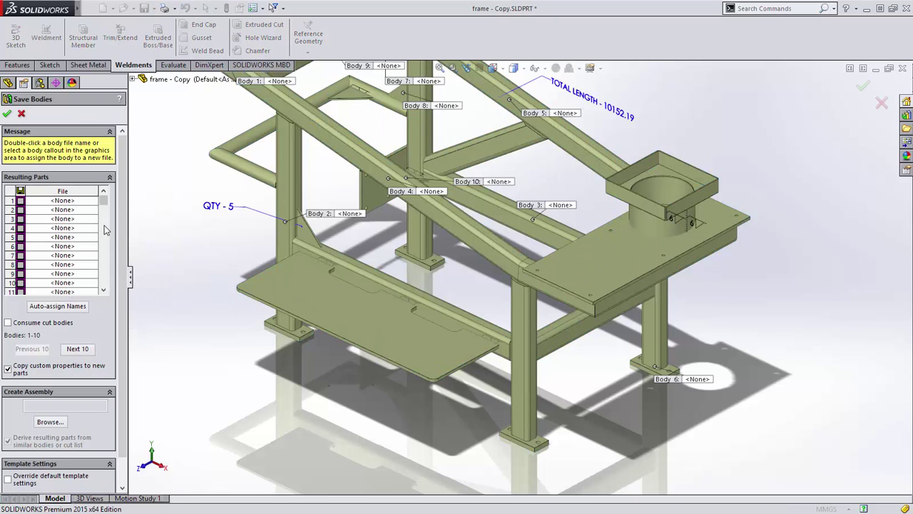
click(50, 422)
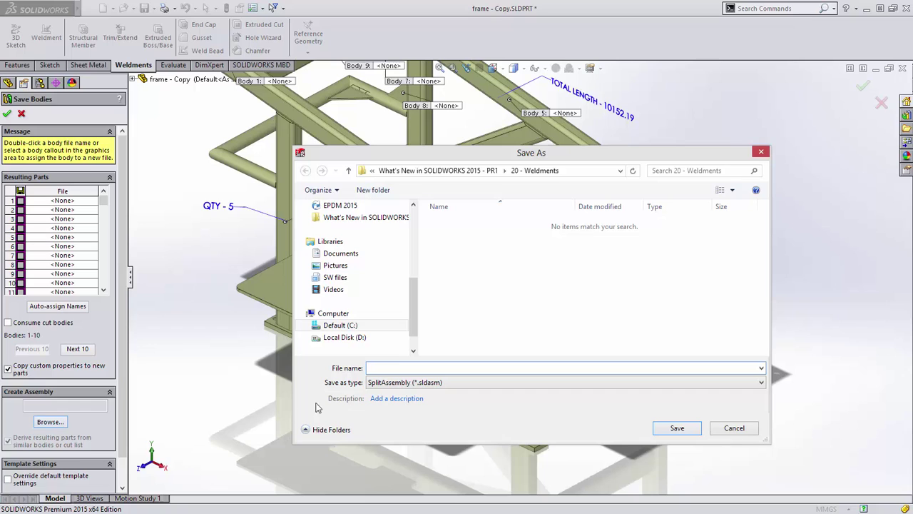
text(assy)
click(657, 427)
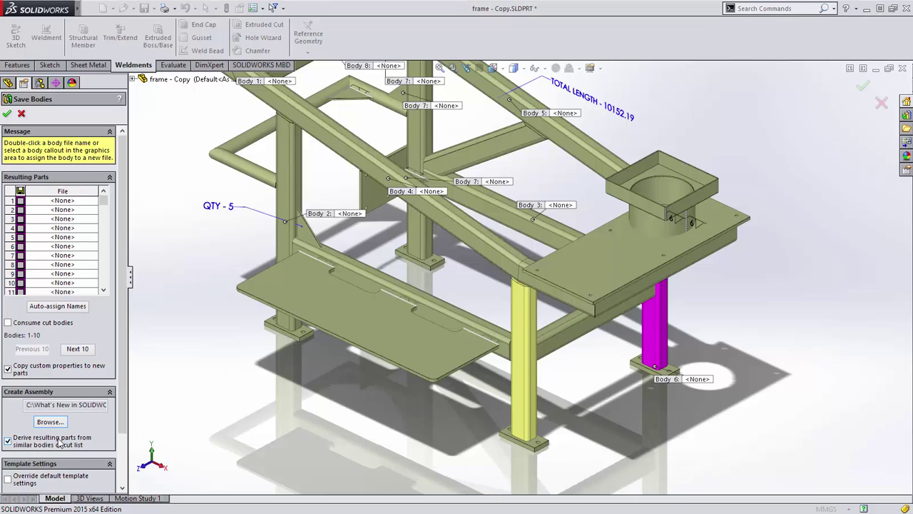
Step: Auto-assign body file names, copy cut-list properties, and save the bodies into the assembly
click(46, 307)
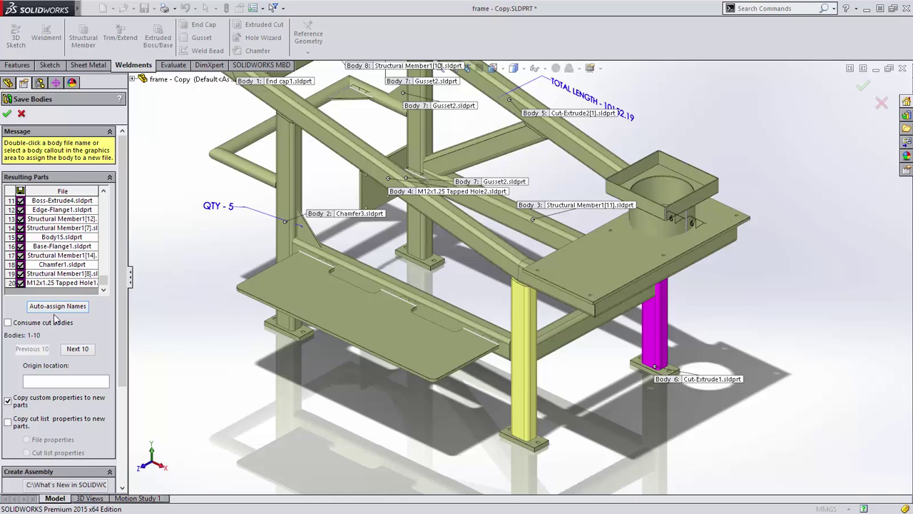
click(8, 423)
click(7, 114)
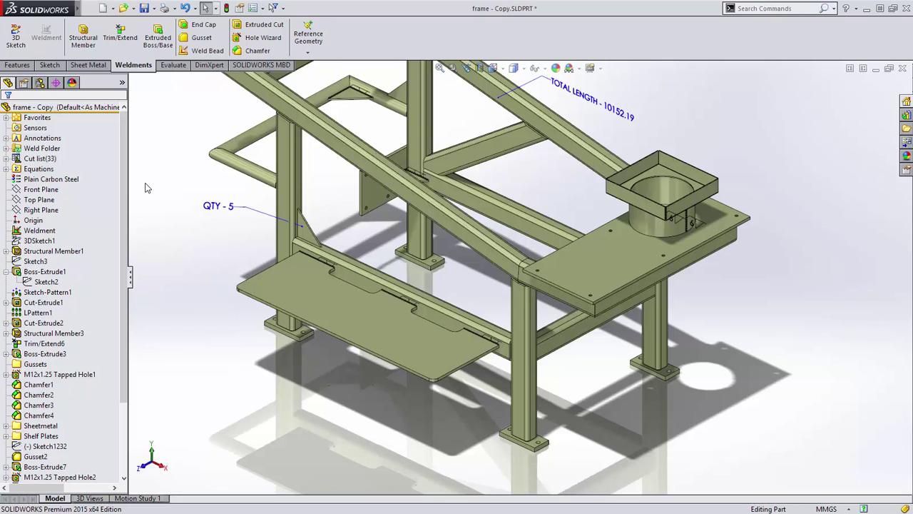
Step: Switch to the assy assembly and show the rebuilt frame in a side standard view
key(ctrl+Tab)
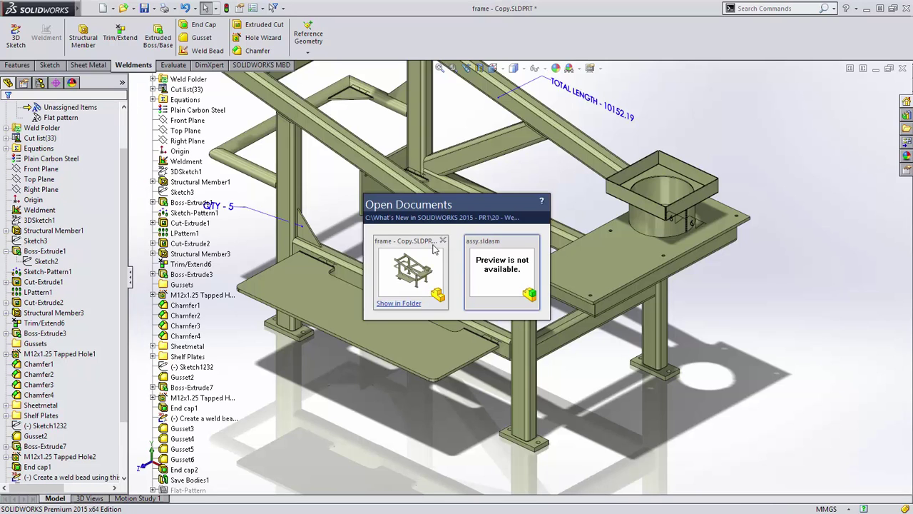
click(498, 267)
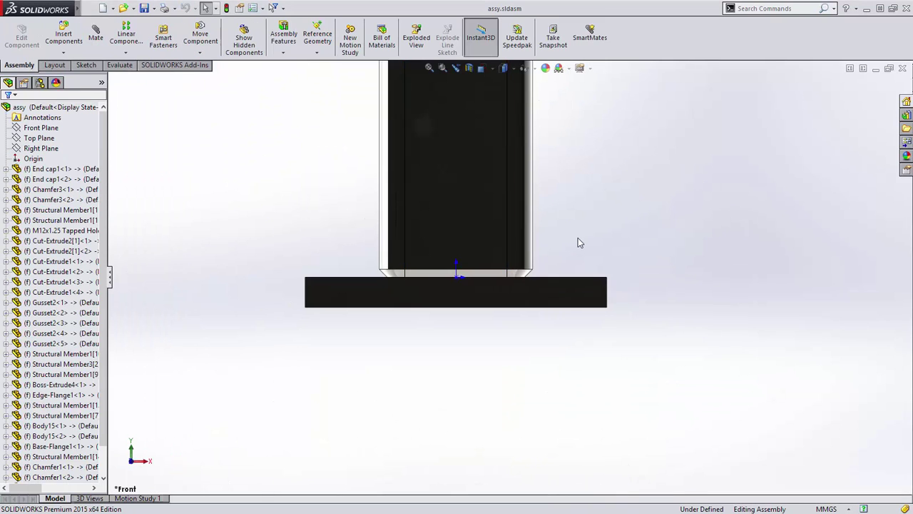
middle_drag(578, 238, 504, 314)
key(ctrl+1)
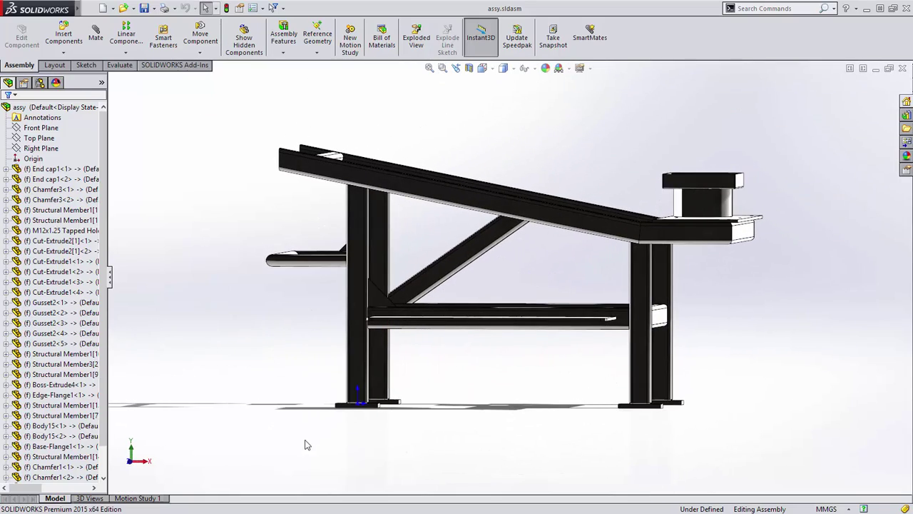